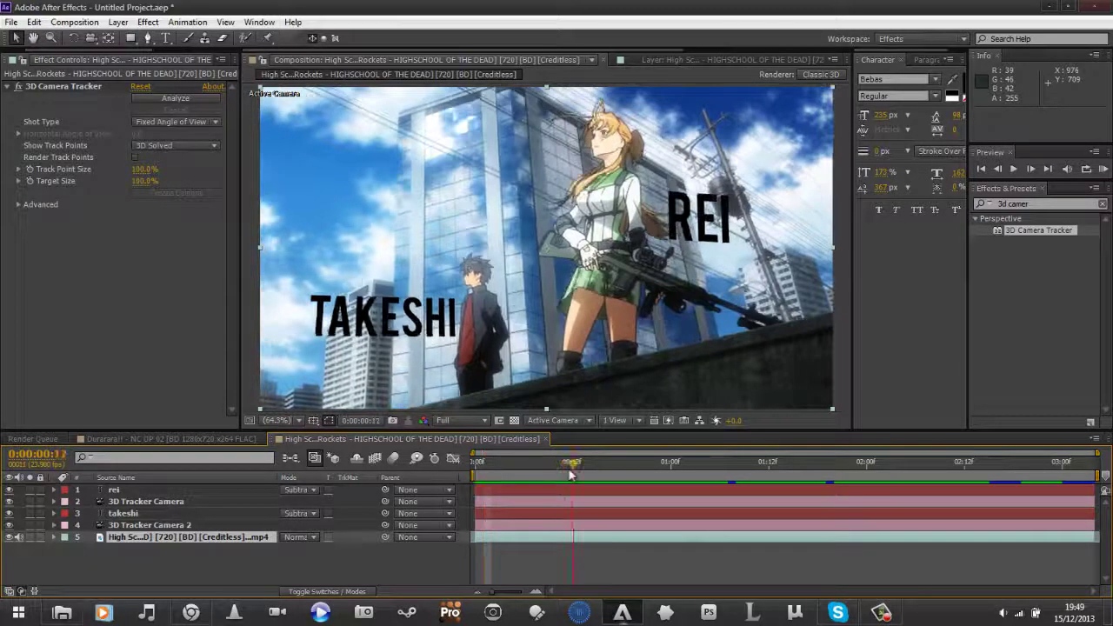
- Scrub through the High School of the Dead composition to review the tracked TAKESHI and REI titles
left_click_drag(570, 472, 708, 448)
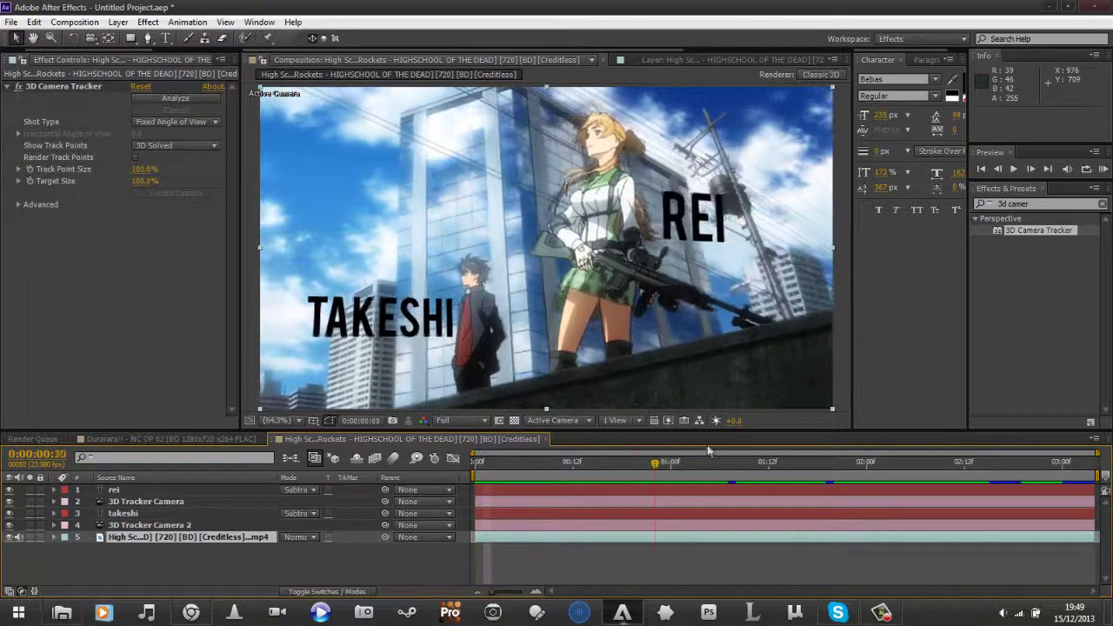
left_click(470, 462)
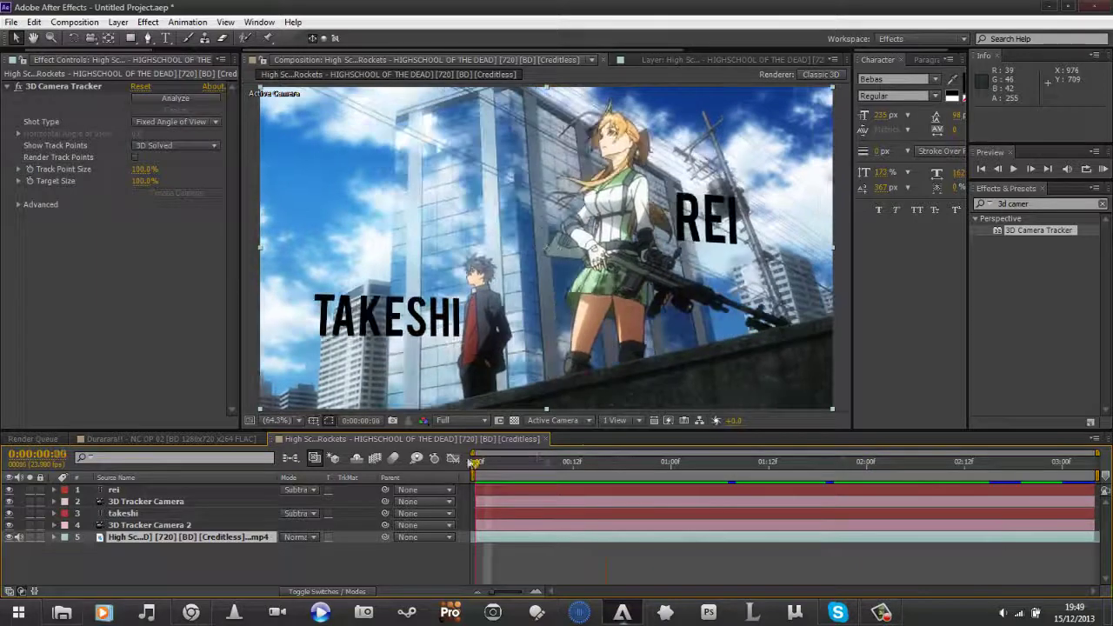
left_click_drag(471, 462, 563, 499)
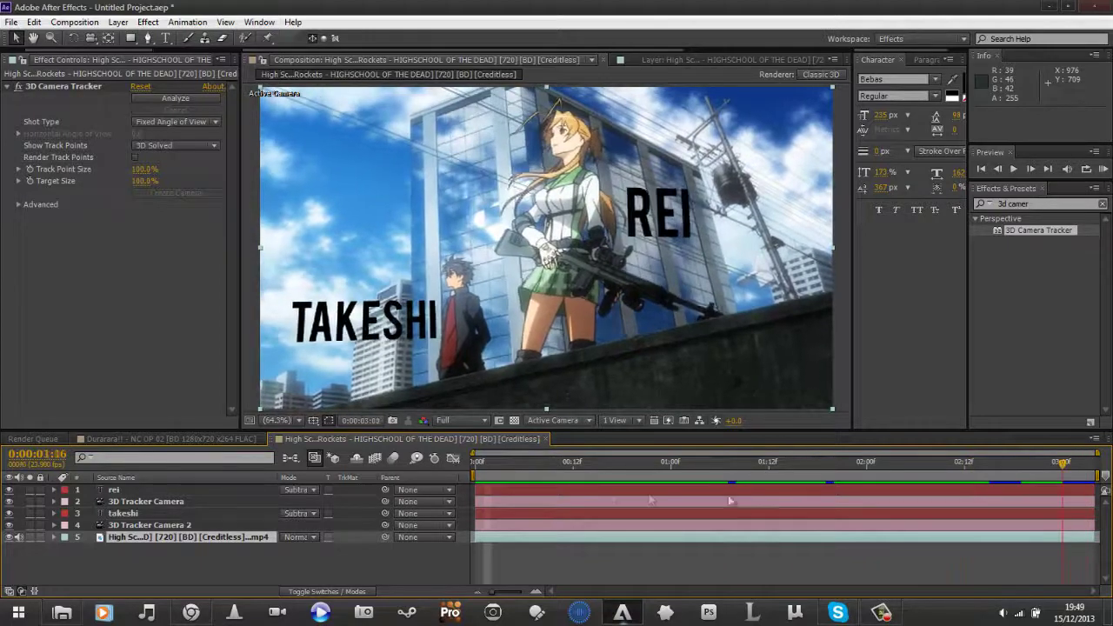
left_click_drag(730, 501, 691, 480)
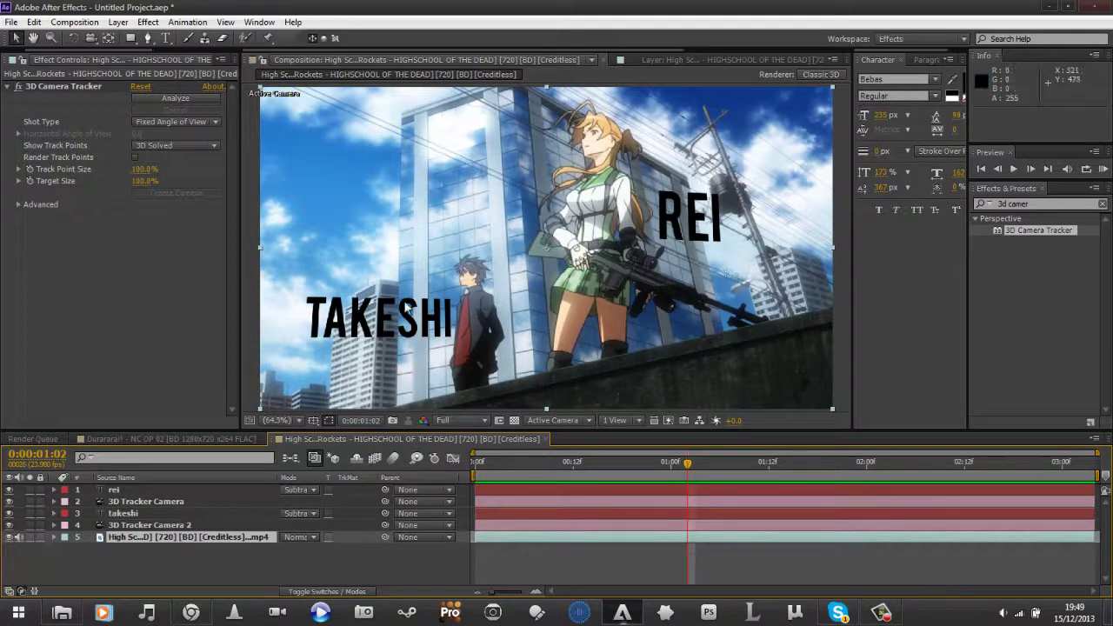
left_click(474, 462)
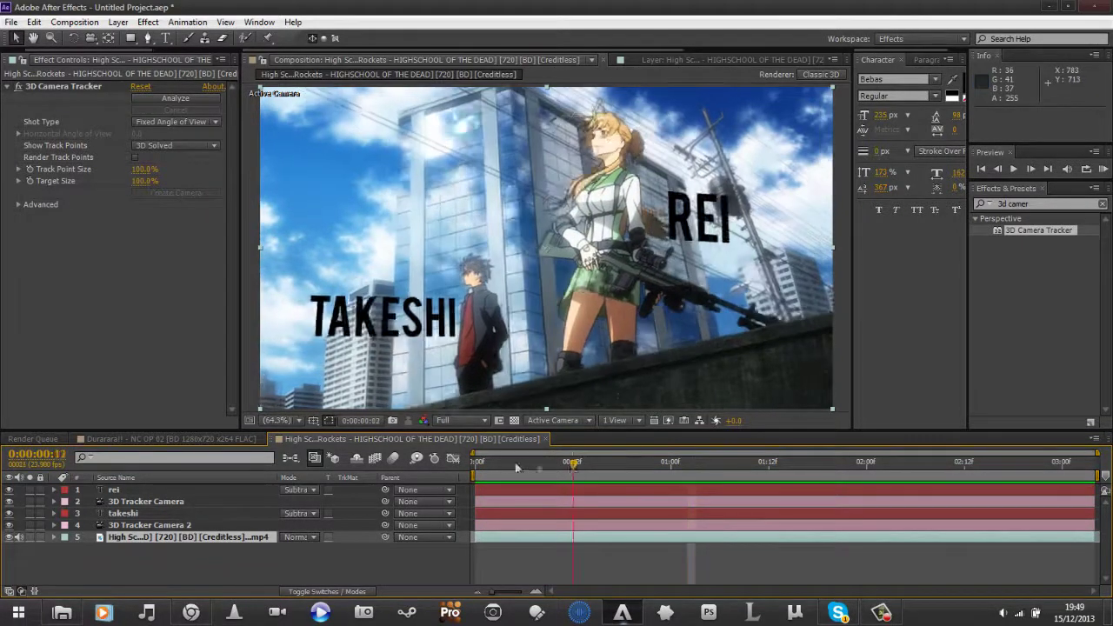
left_click_drag(490, 460, 529, 449)
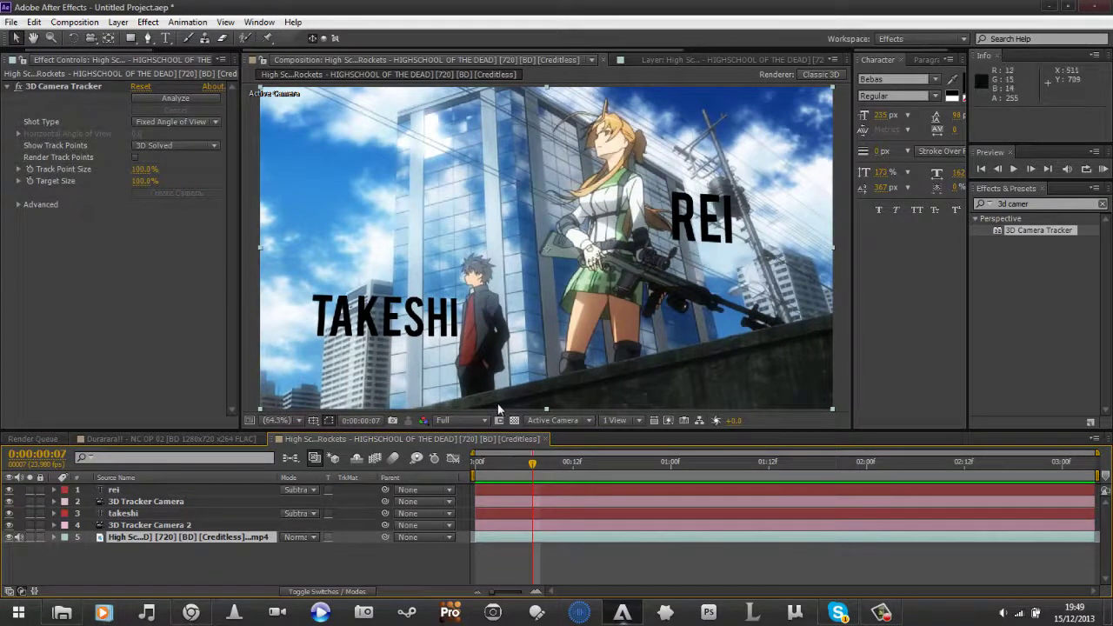
- Switch to Chrome to view the [AMV] Cloud Dimension video page, and return to After Effects
left_click(190, 612)
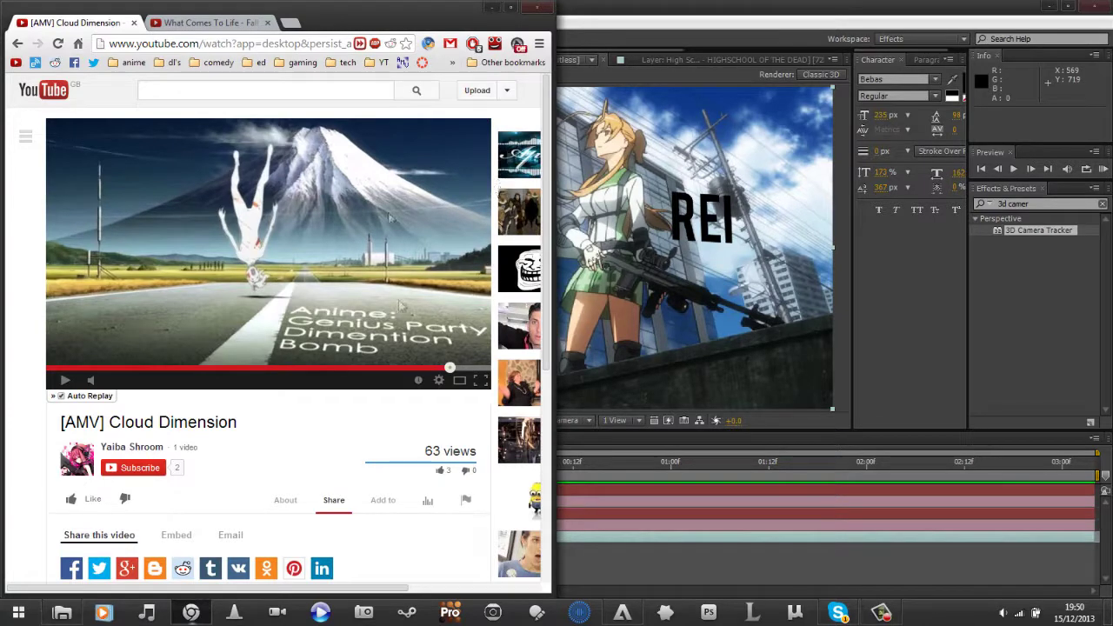
left_click(606, 2)
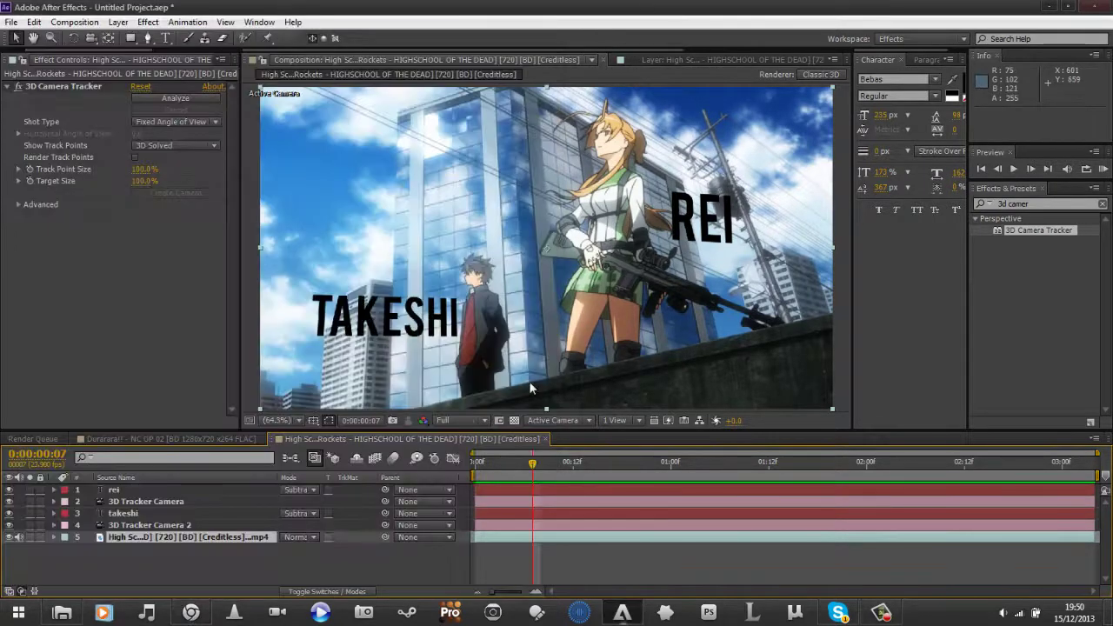
- Open the Durarara composition and preview both its tracked TEST title shot and the second clip of city buildings
left_click(177, 439)
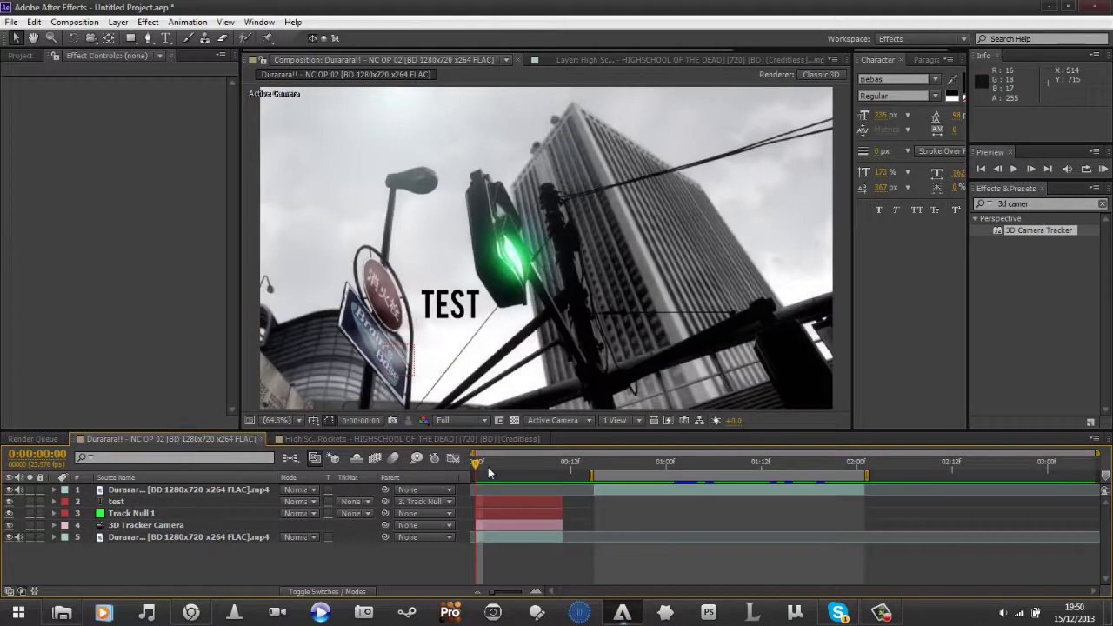
left_click_drag(476, 467, 531, 467)
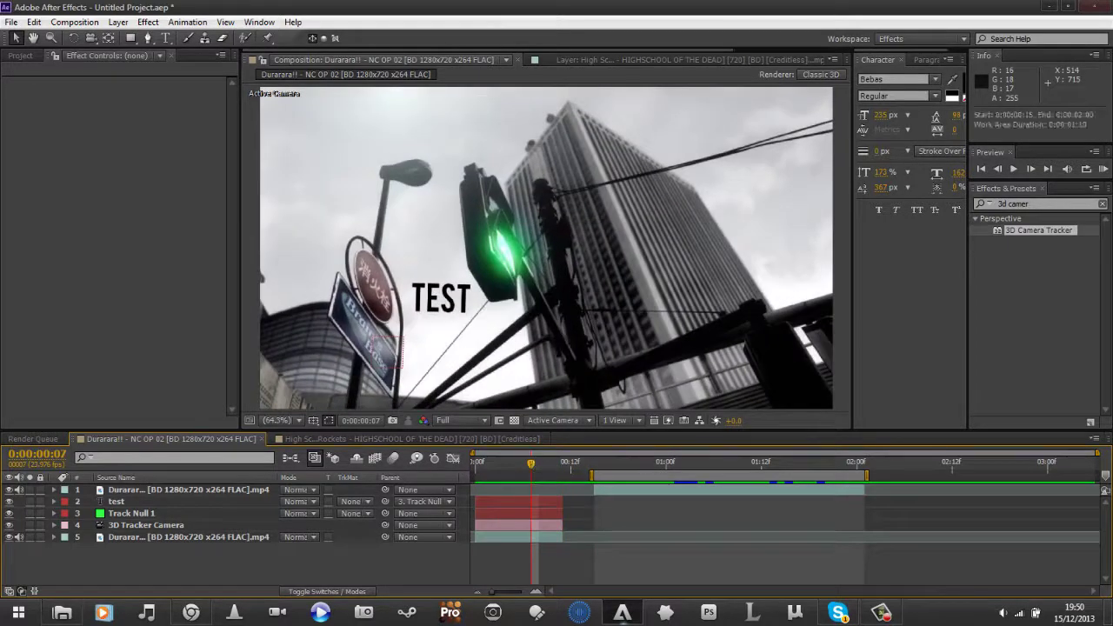
left_click_drag(647, 476, 624, 474)
left_click(651, 467)
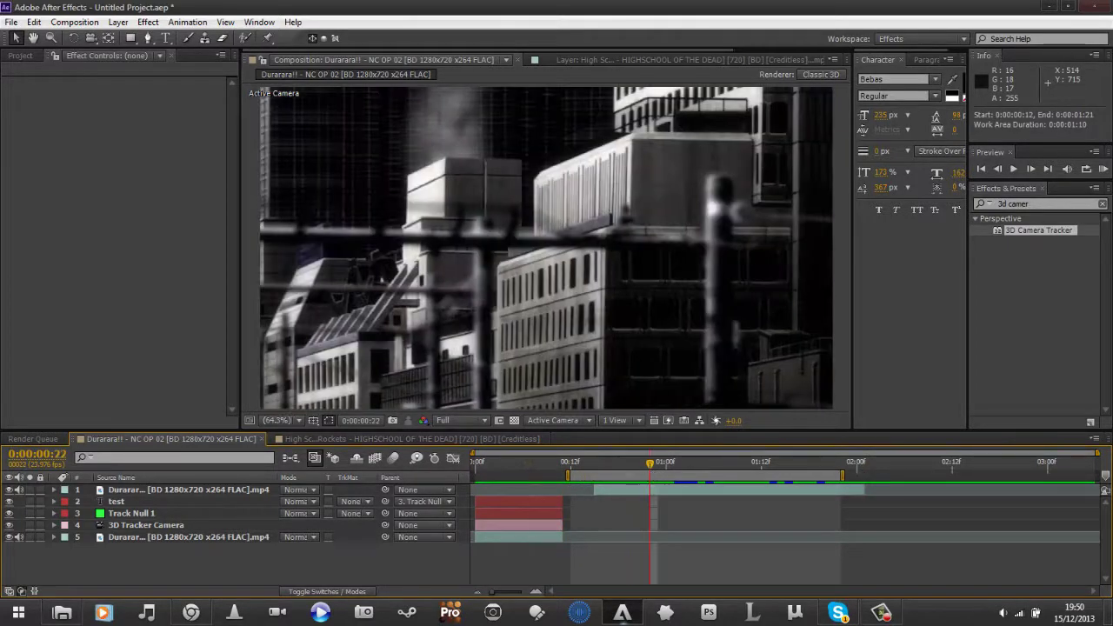
left_click_drag(652, 476, 677, 476)
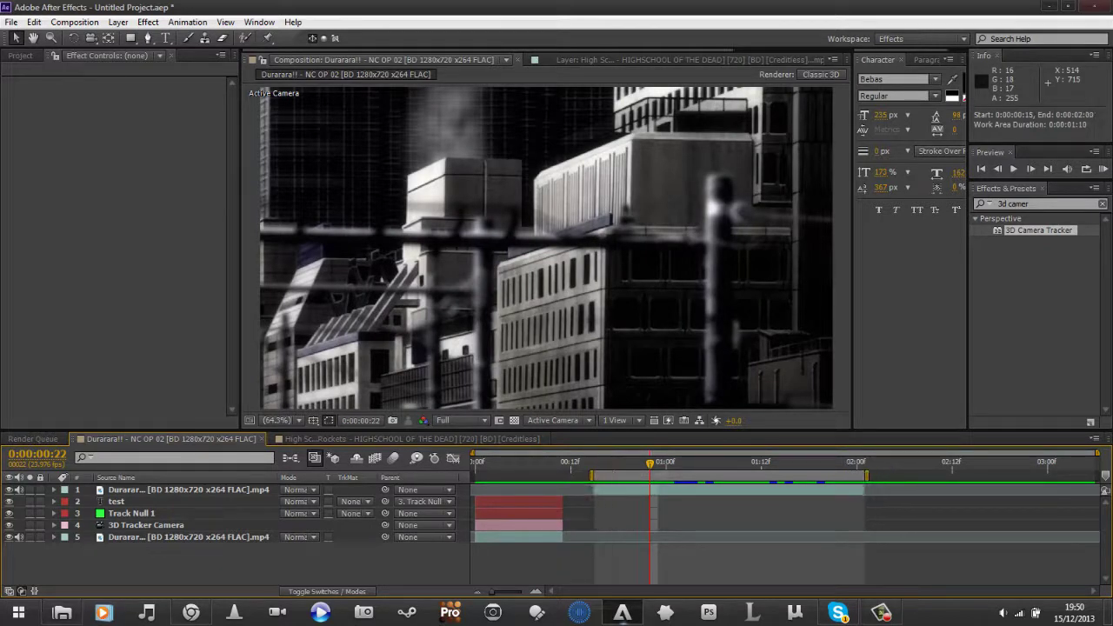
key("space")
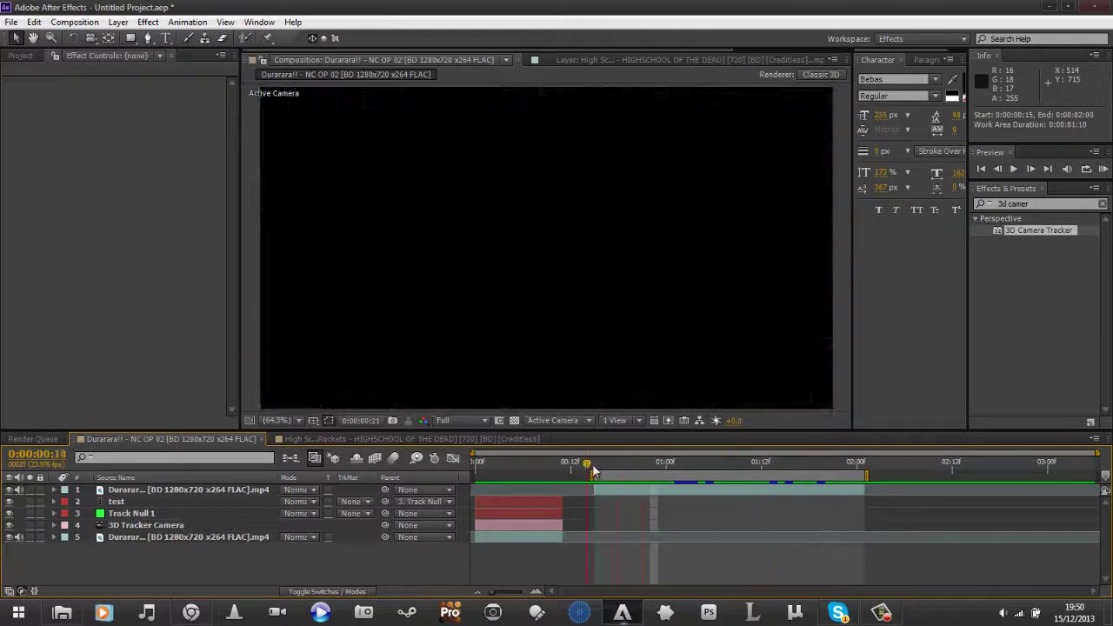
left_click_drag(752, 467, 681, 466)
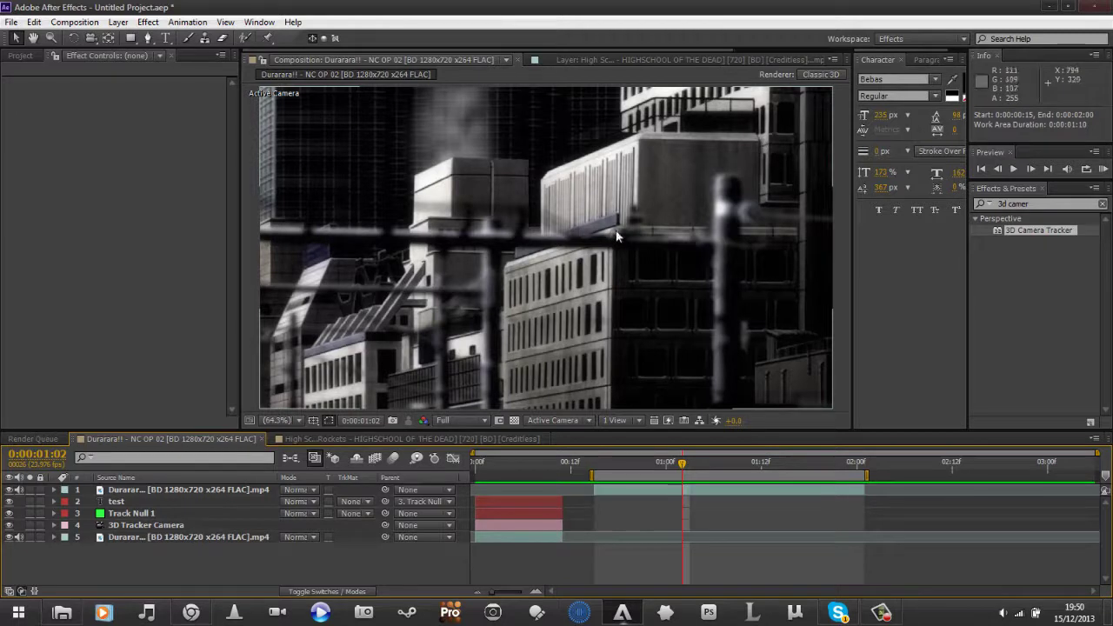
- Select the topmost Durarara clip layer and search the effects for "3d camer"
left_click(237, 490)
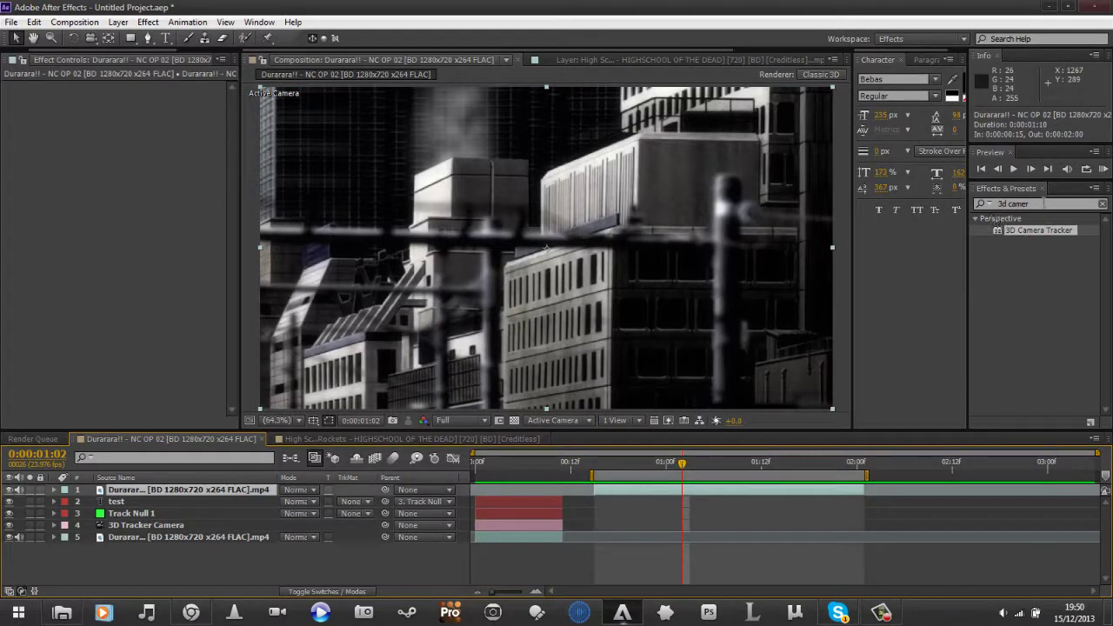
left_click_drag(1044, 203, 865, 195)
key("BackSpace")
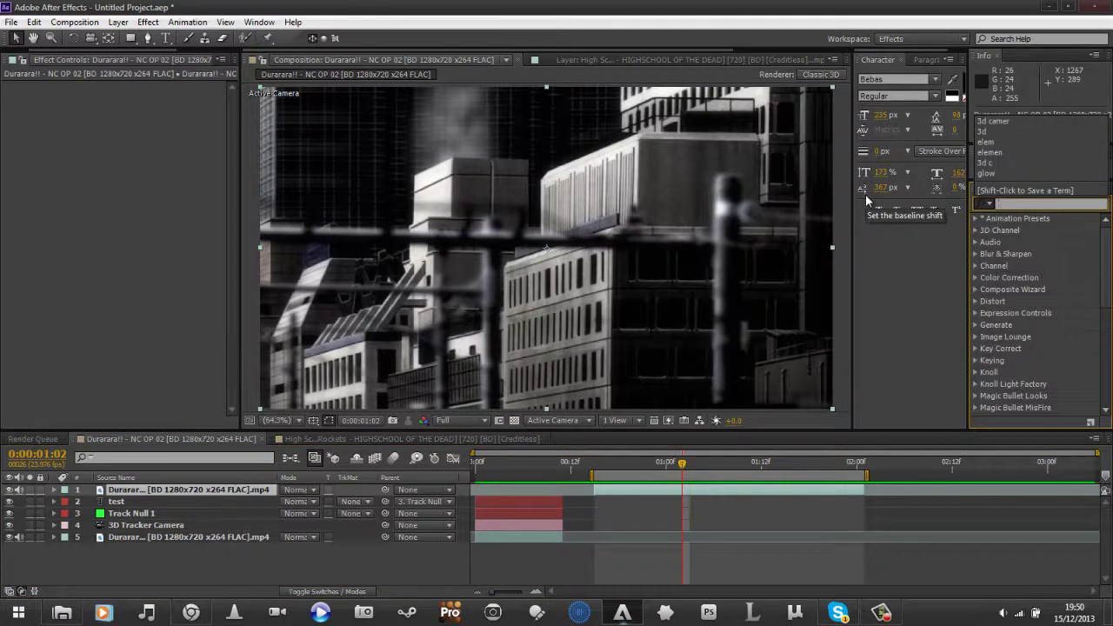
type("3d camer")
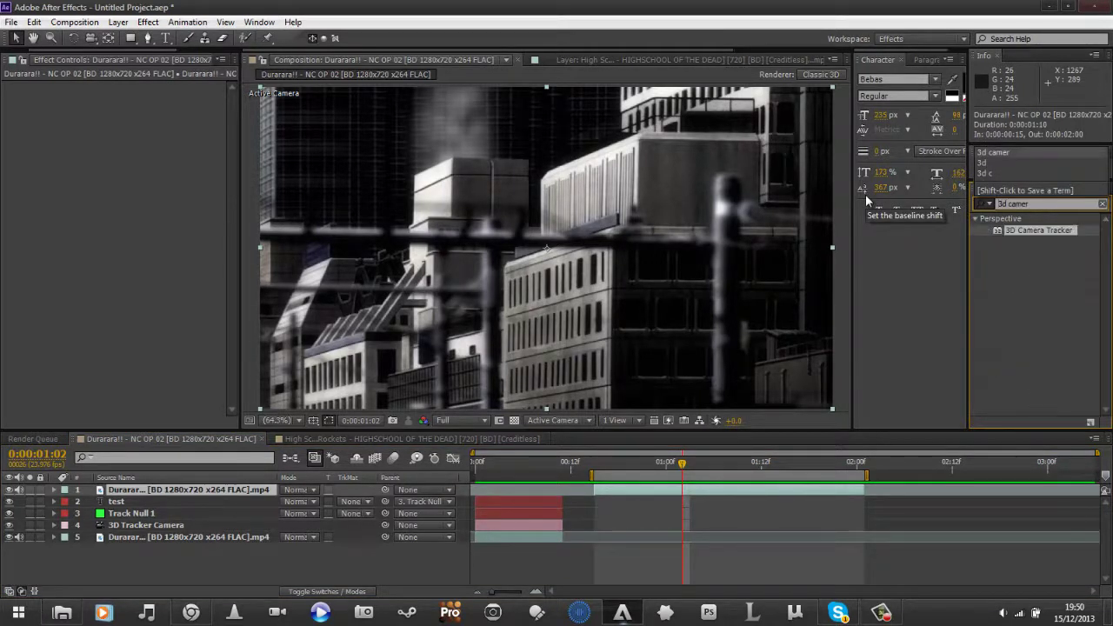
key("Return")
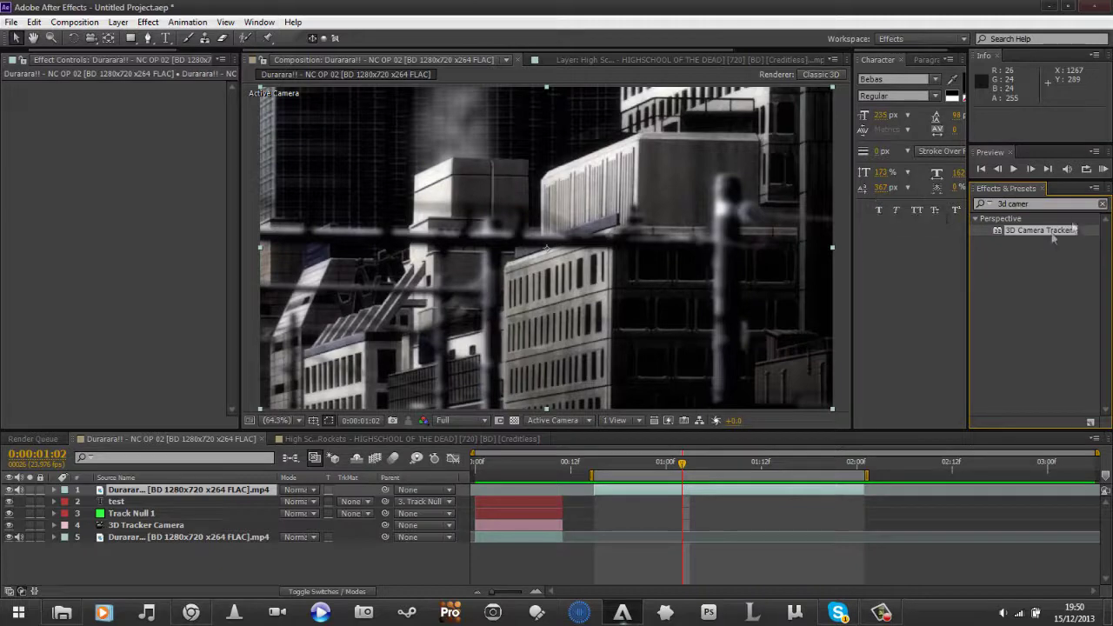
left_click_drag(1037, 230, 1023, 213)
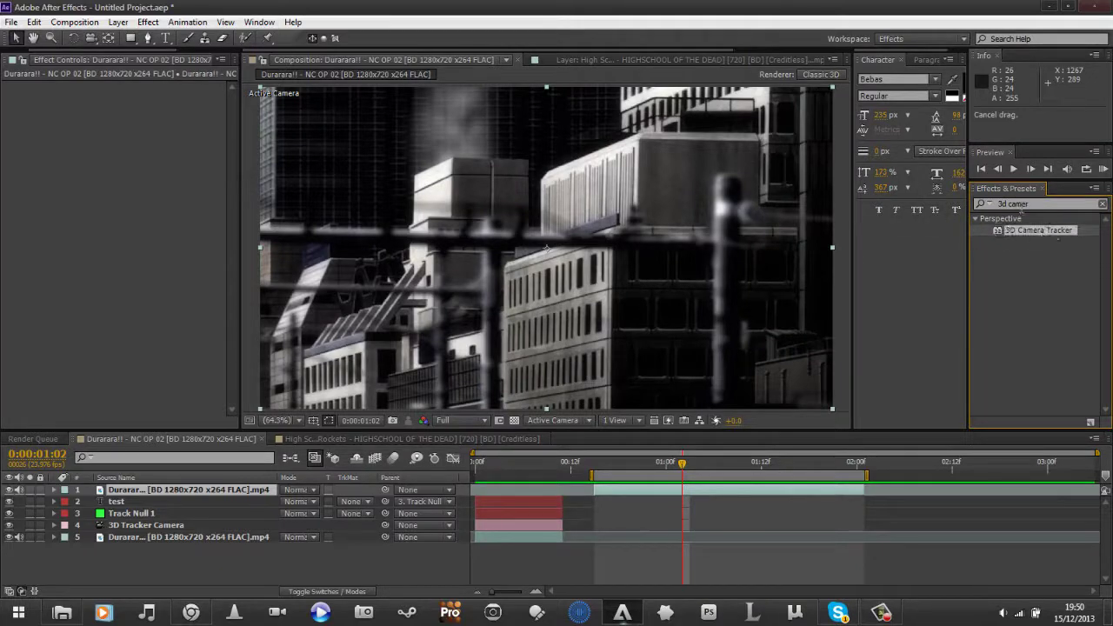
left_click(1020, 223)
left_click(142, 22)
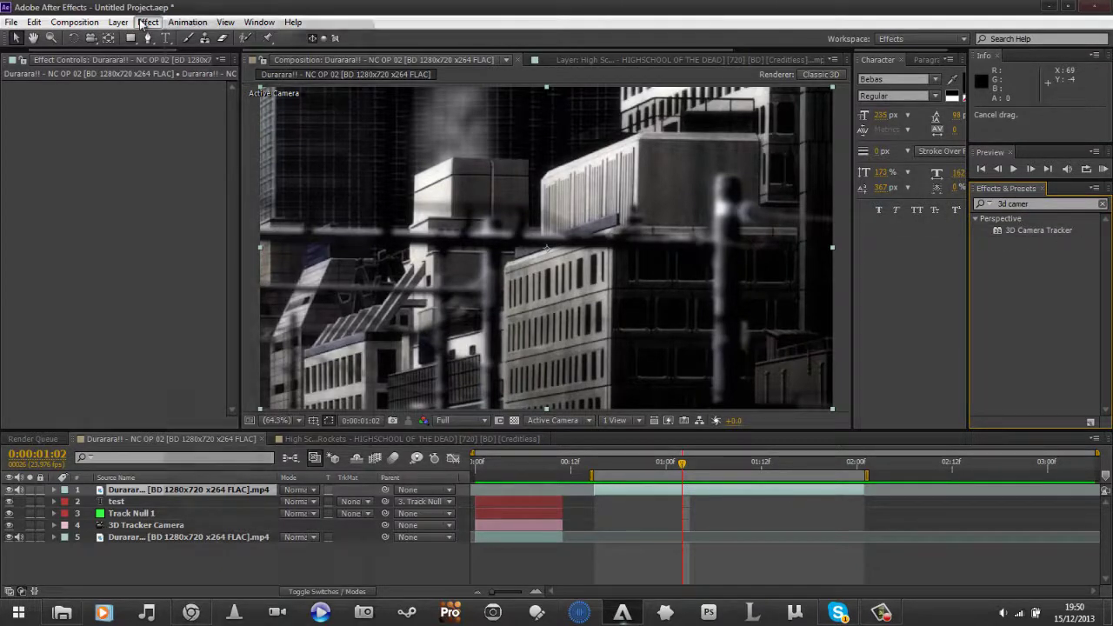
left_click(144, 24)
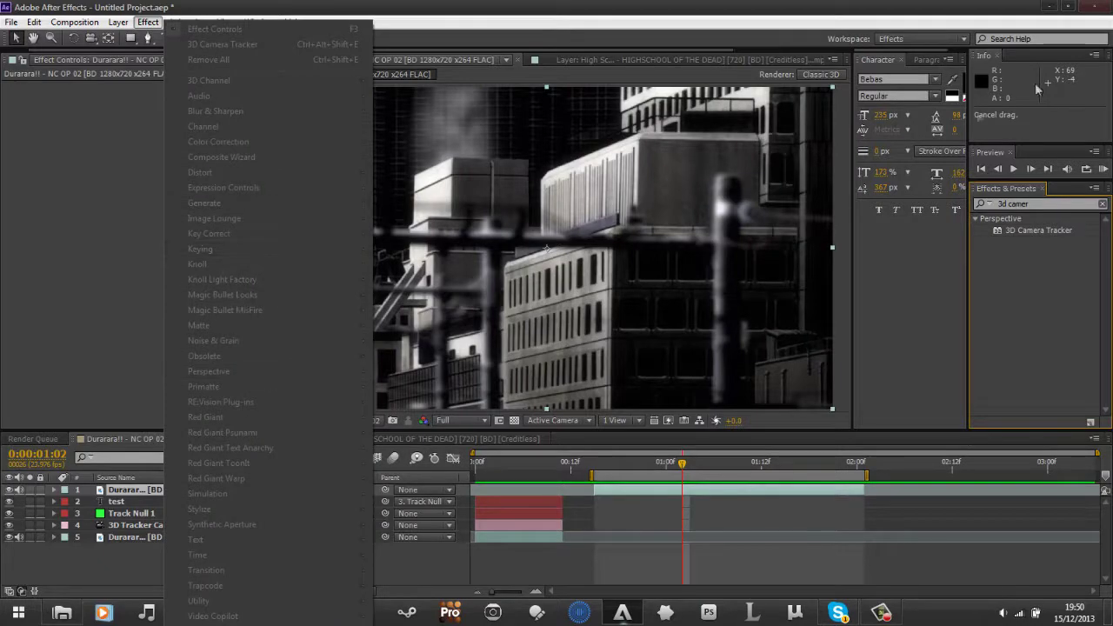
mouse_move(750, 4)
left_mouse_down()
mouse_move(1061, 127)
mouse_move(963, 4)
mouse_move(753, 4)
left_mouse_up()
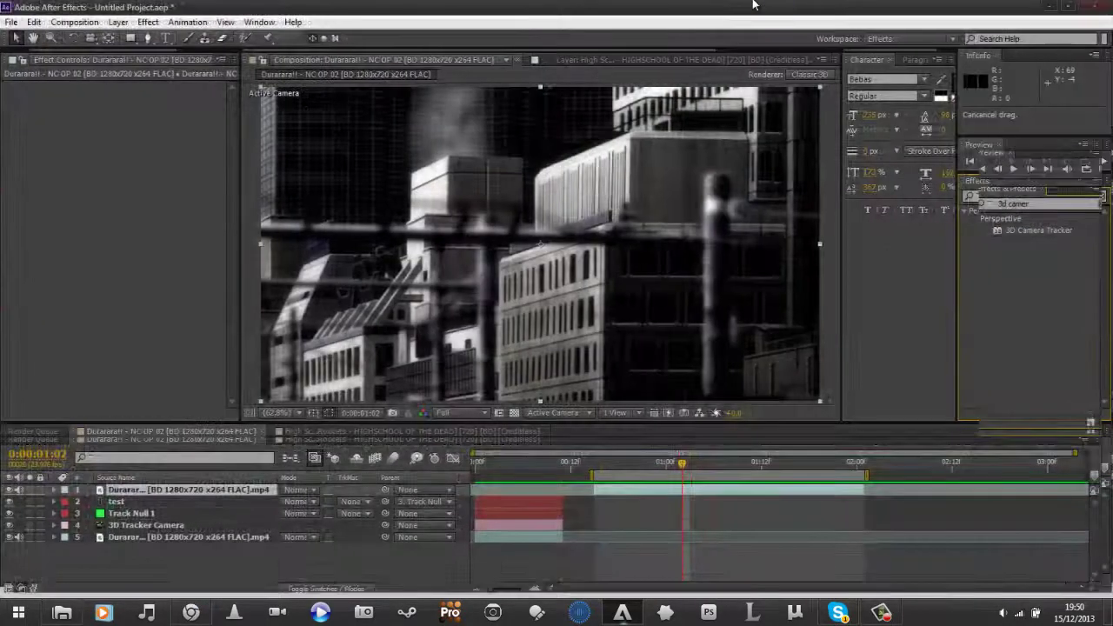
- Apply the 3D Camera Tracker effect to the topmost Durarara clip and set its Track Point Size to 148%
left_click_drag(1022, 230, 684, 496)
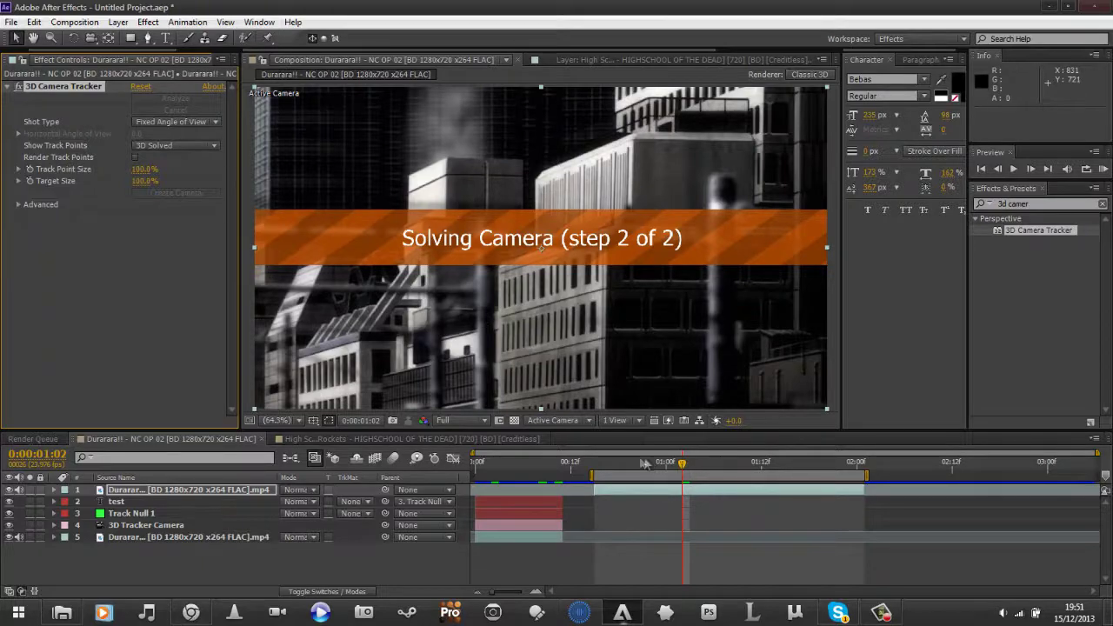
mouse_move(641, 468)
left_mouse_down()
mouse_move(612, 467)
mouse_move(829, 477)
mouse_move(623, 476)
left_mouse_up()
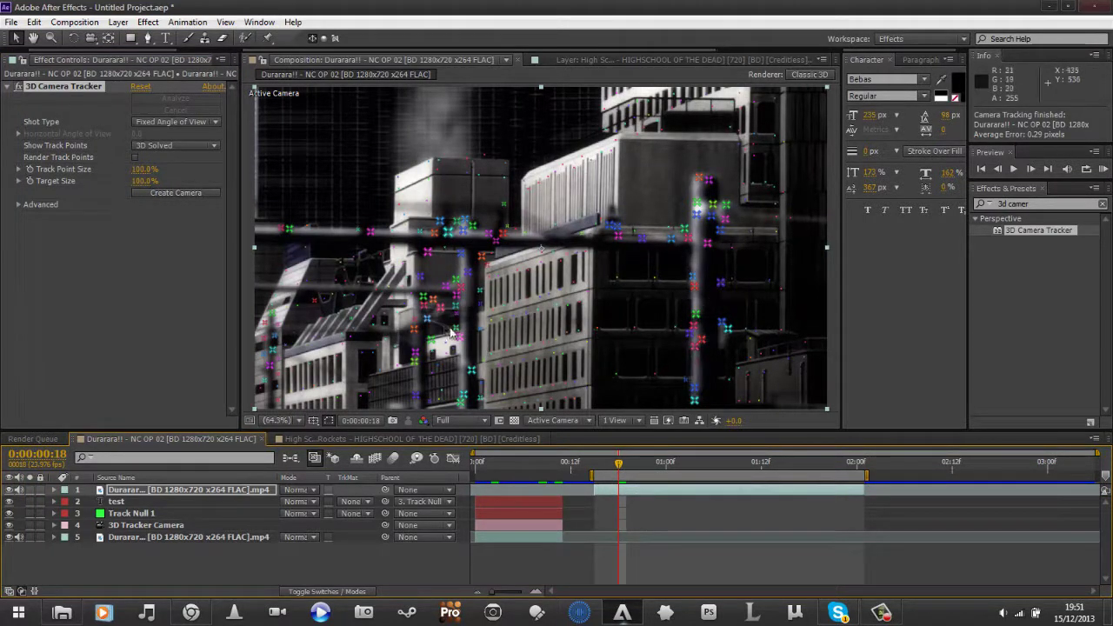
left_click_drag(144, 169, 165, 157)
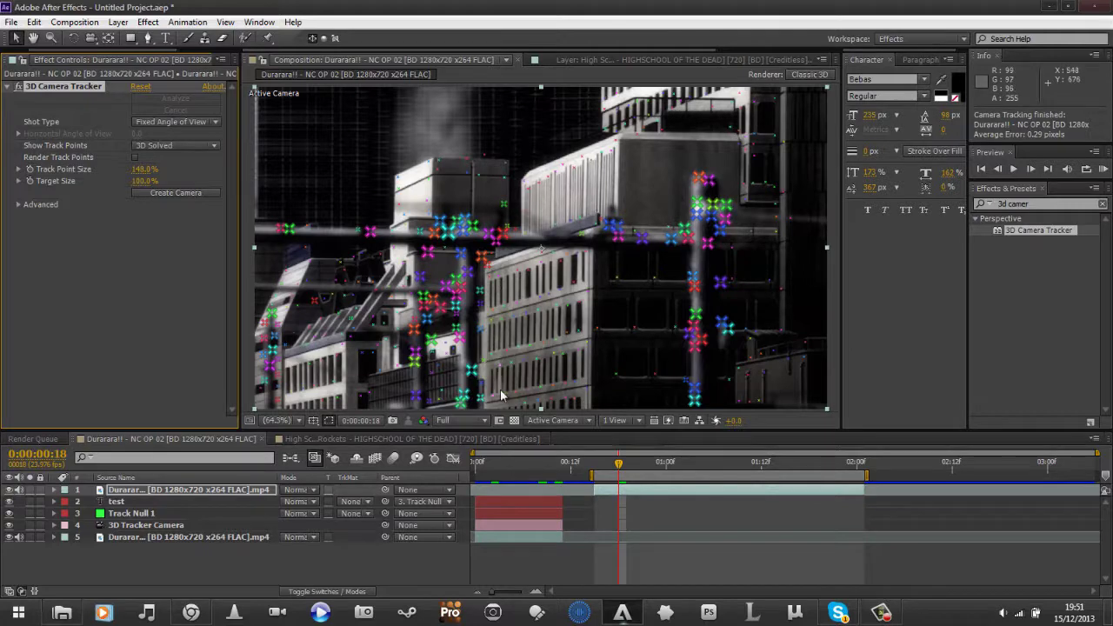
- At 0:00:01:09, create a text layer and camera from the track point on the upper fence rail below the chimney building
left_click_drag(625, 463, 738, 471)
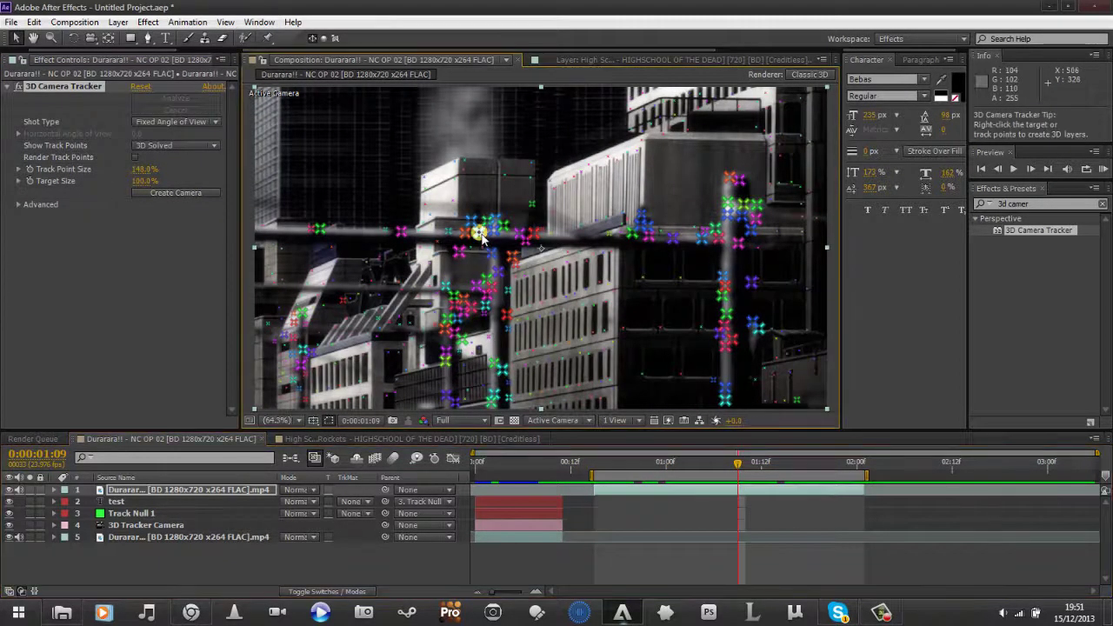
right_click(480, 233)
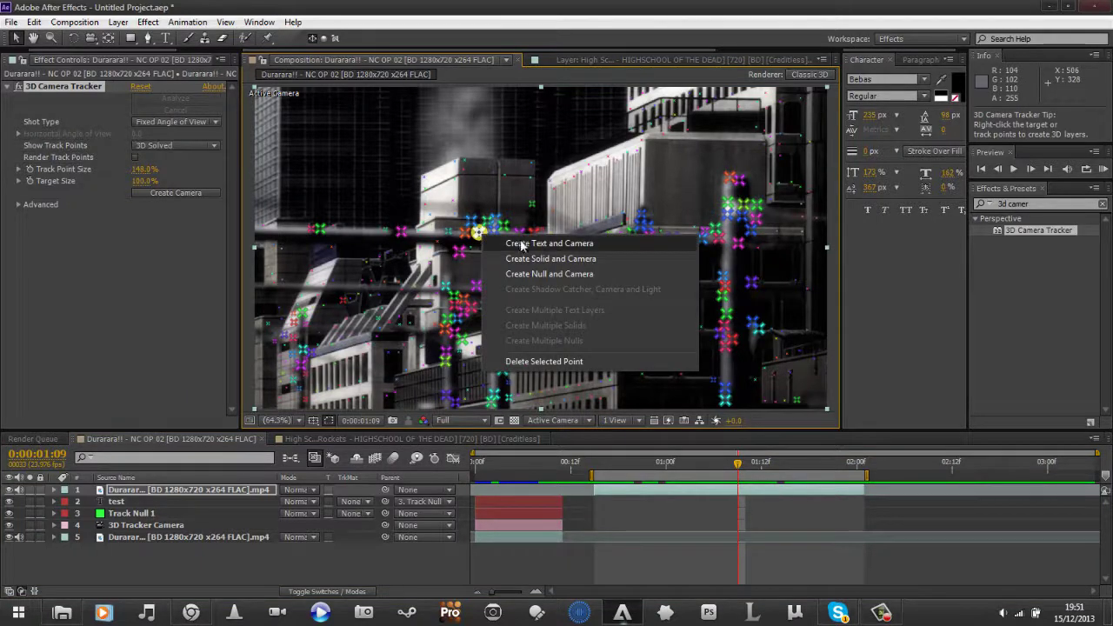
right_click(476, 228)
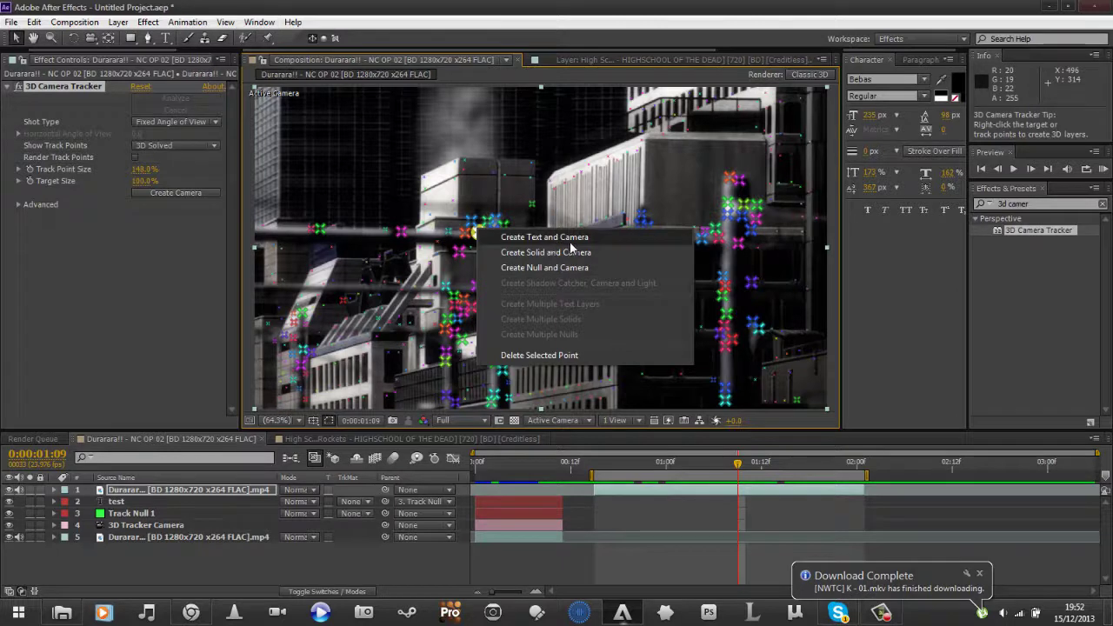
left_click(571, 243)
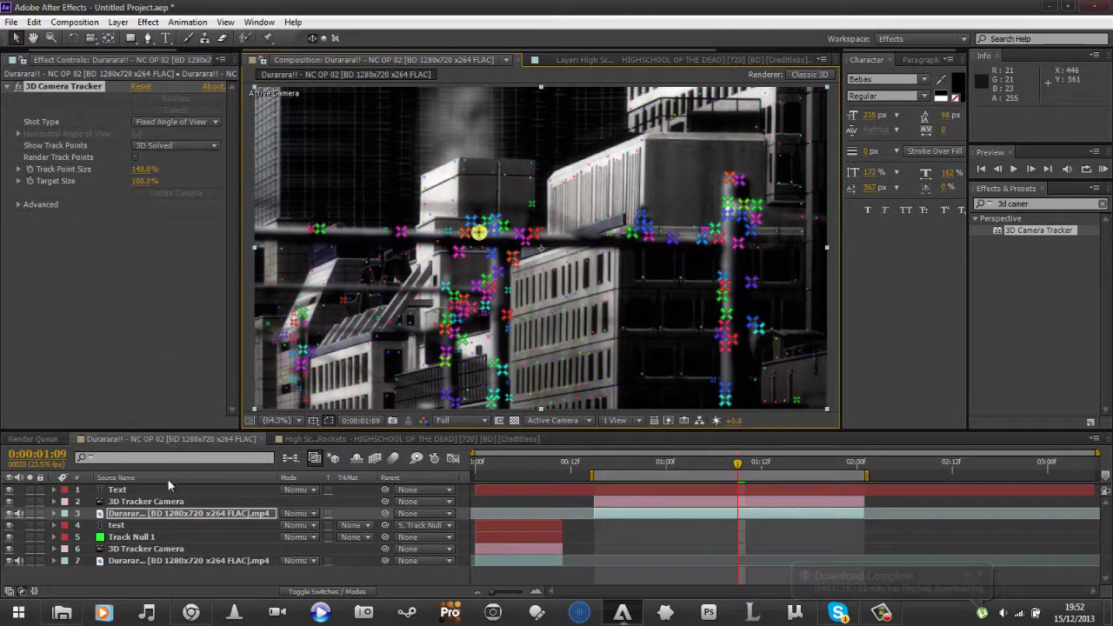
- Replace the content of the newly created text layer with "test"
left_click(136, 490)
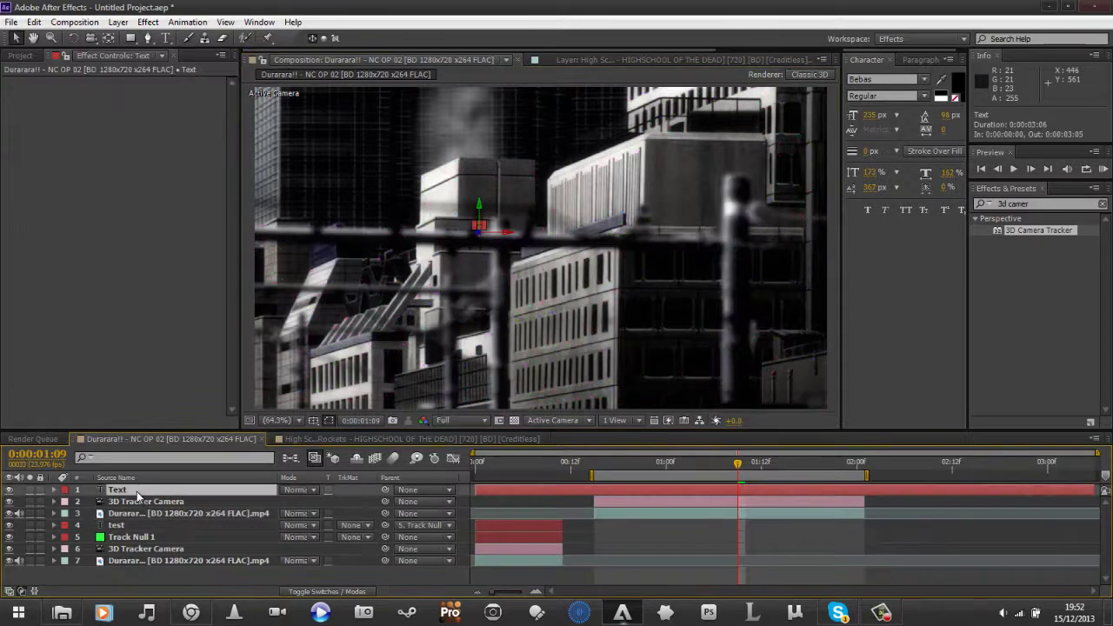
key("ctrl+t")
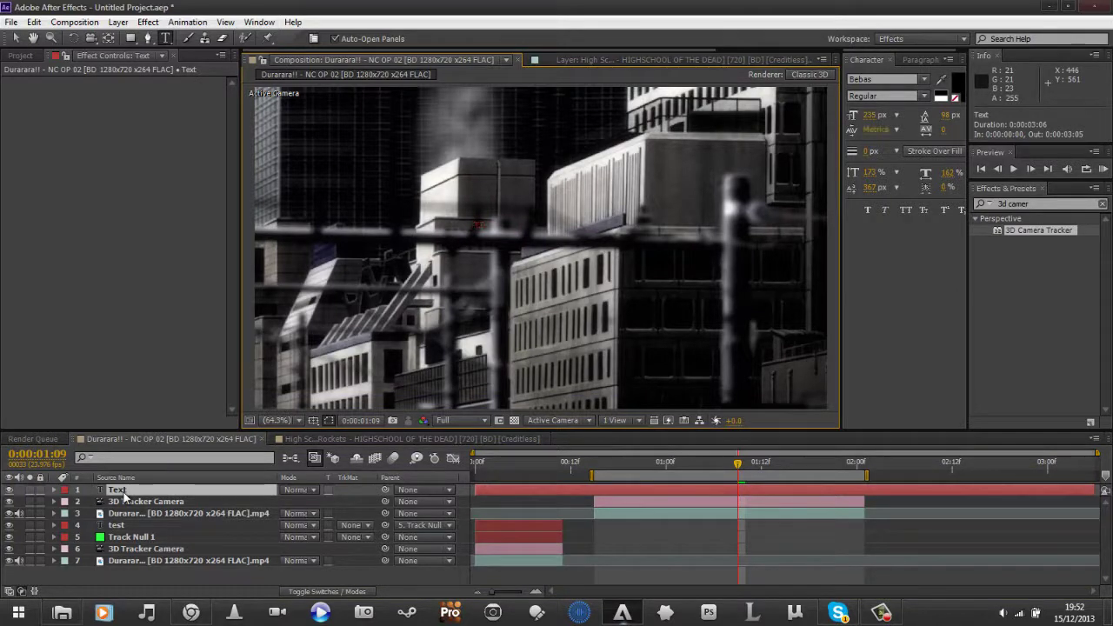
left_click(168, 516)
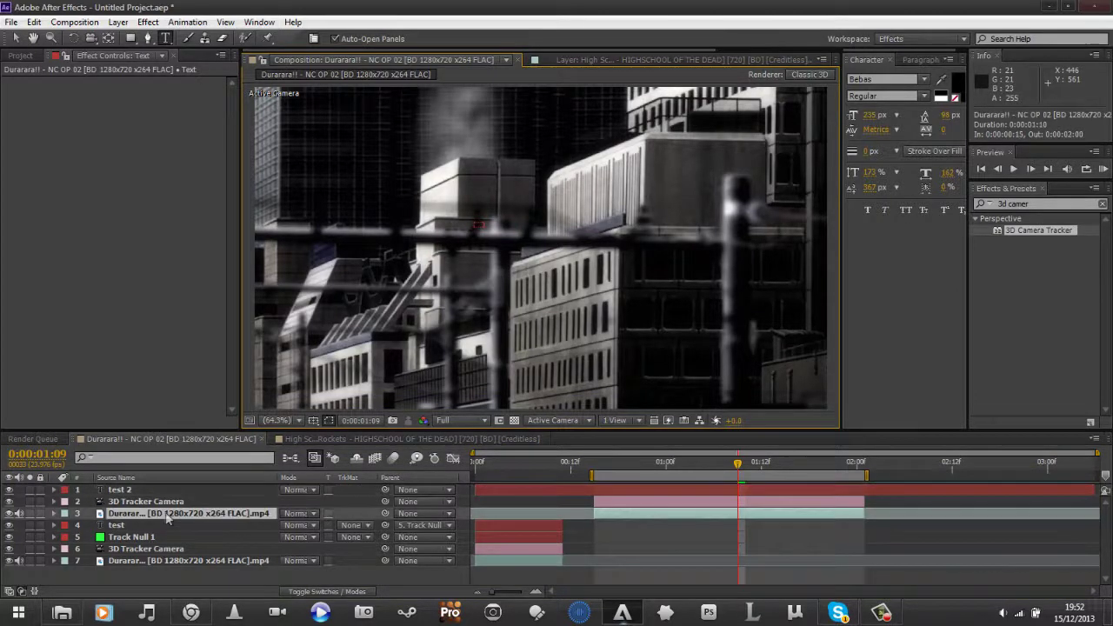
- Scale the "test 2" text layer uniformly to 934%
left_click(164, 491)
key("s")
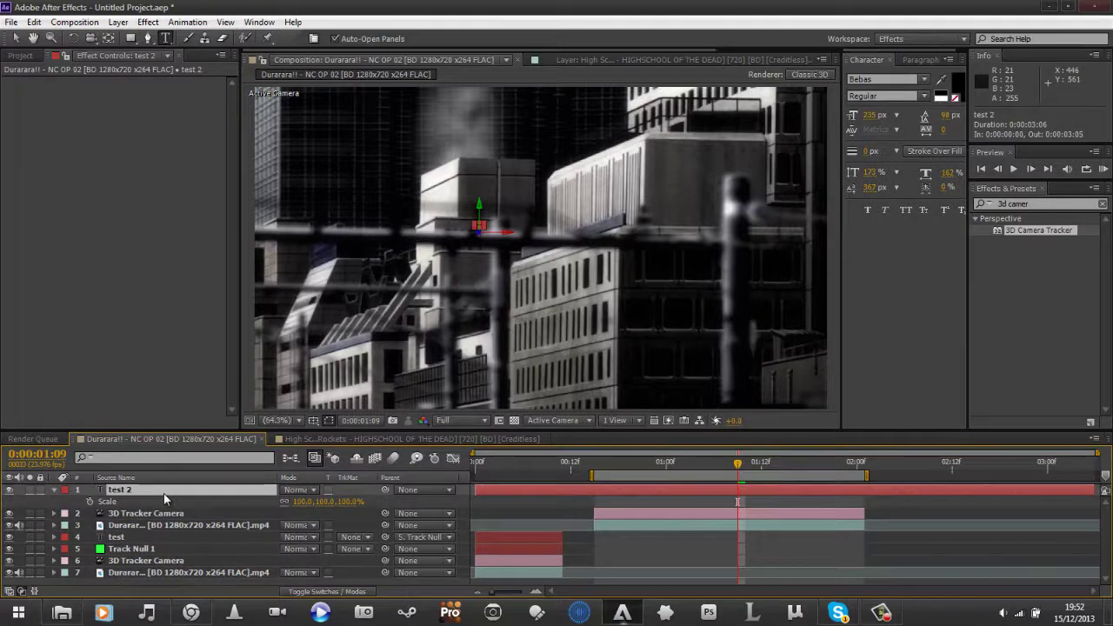
left_click_drag(303, 510, 800, 421)
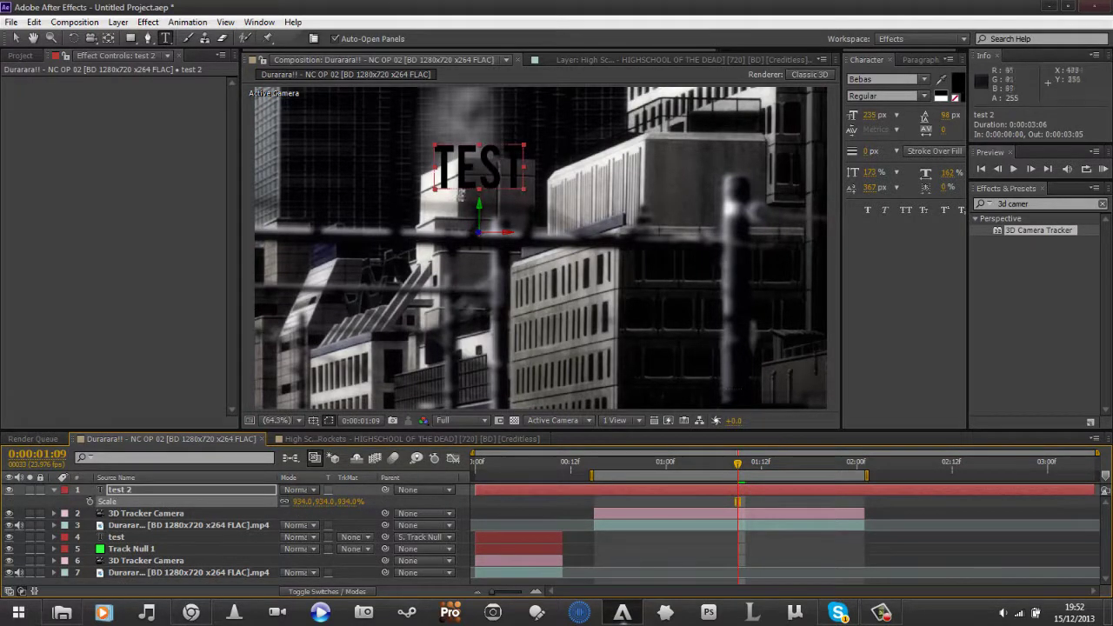
- Move the "test 2" text down along its Y axis to about 2516 so it sits just above the fence rail
key("v")
left_click_drag(476, 212, 489, 364)
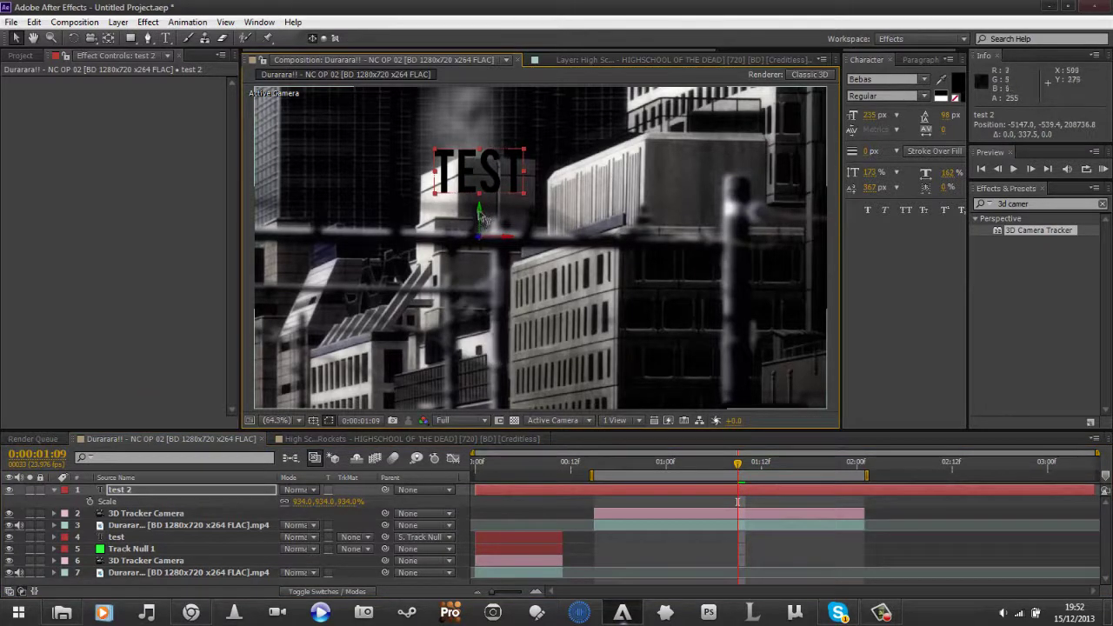
left_click_drag(480, 212, 484, 511)
left_click_drag(484, 219, 492, 240)
left_click_drag(487, 278, 490, 467)
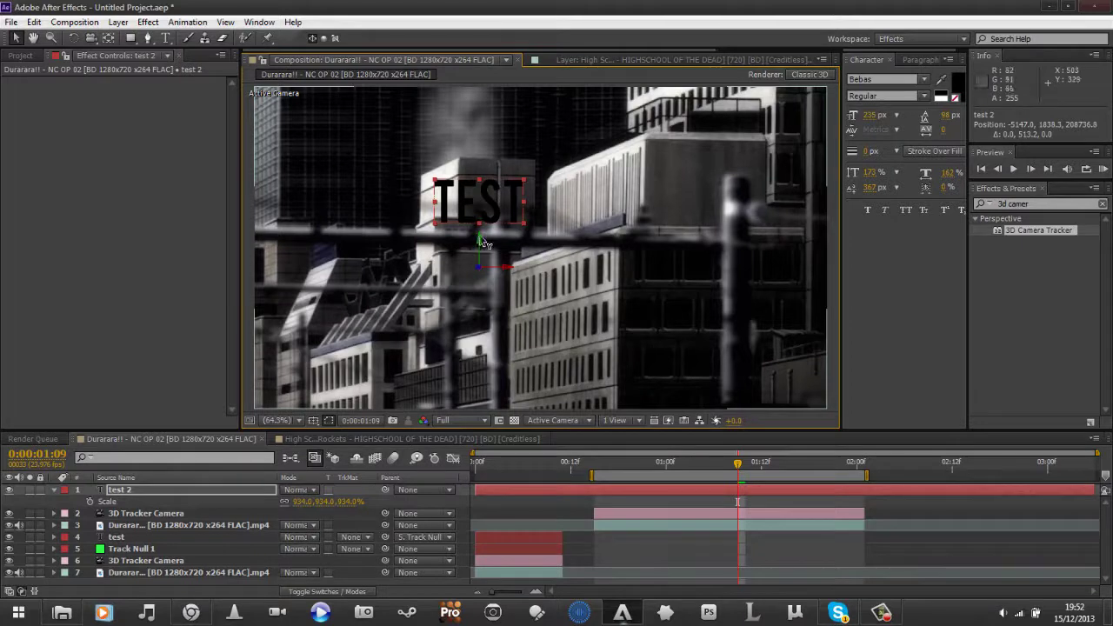
left_click_drag(479, 240, 477, 453)
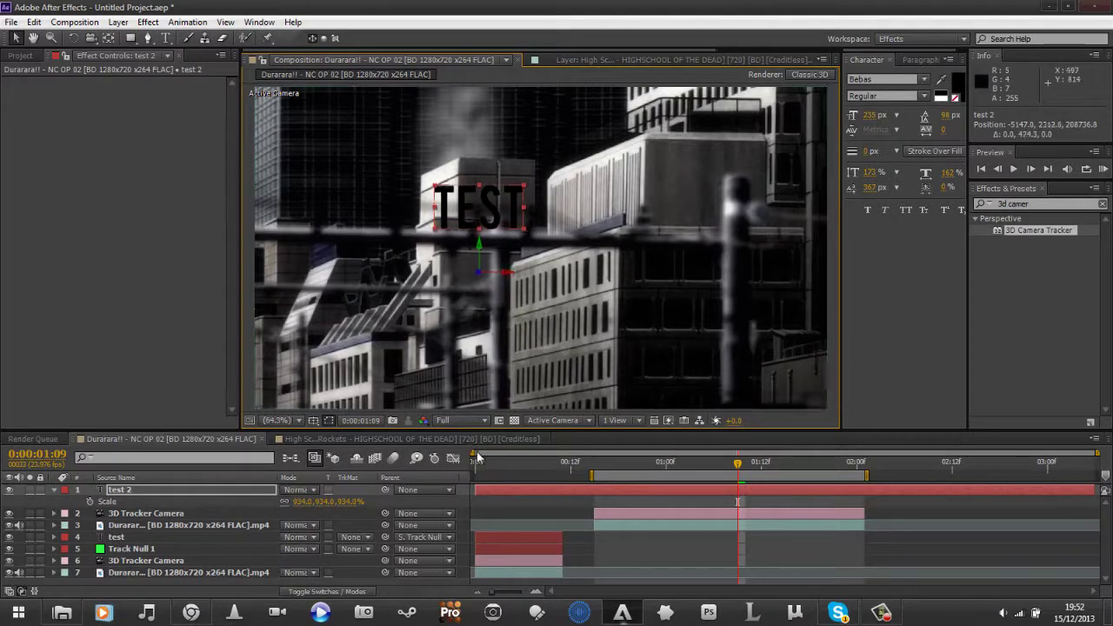
left_click_drag(480, 250, 477, 333)
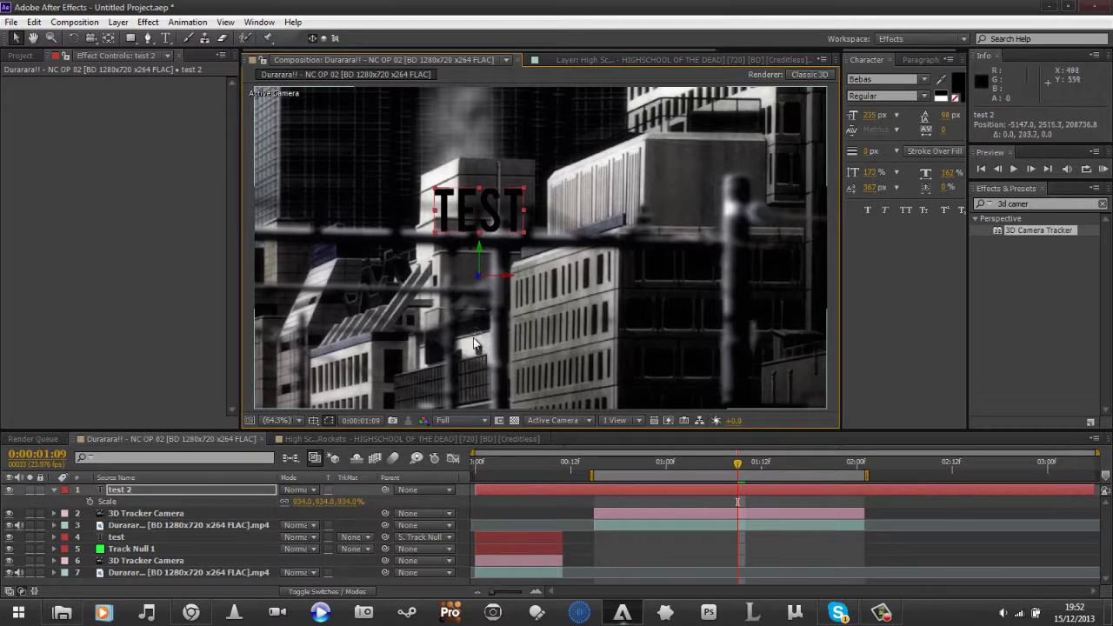
- Rotate the "test 2" text layer slightly about its Z axis to match the slant of the chimney building
left_click(54, 491)
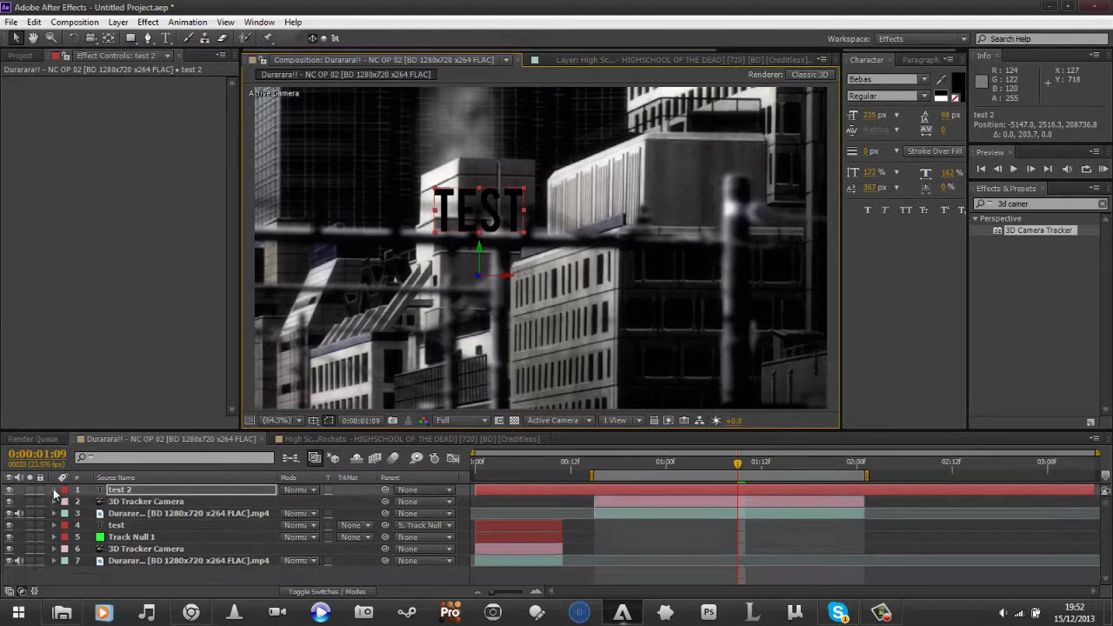
left_click(54, 490)
scroll(54, 492, "down", 3)
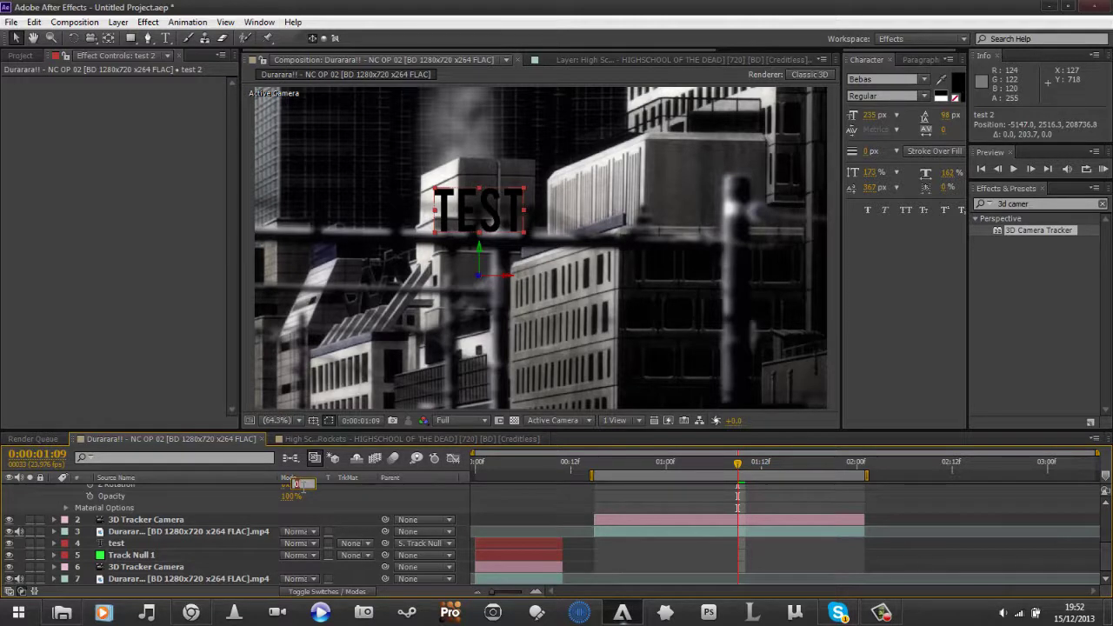
key("Return")
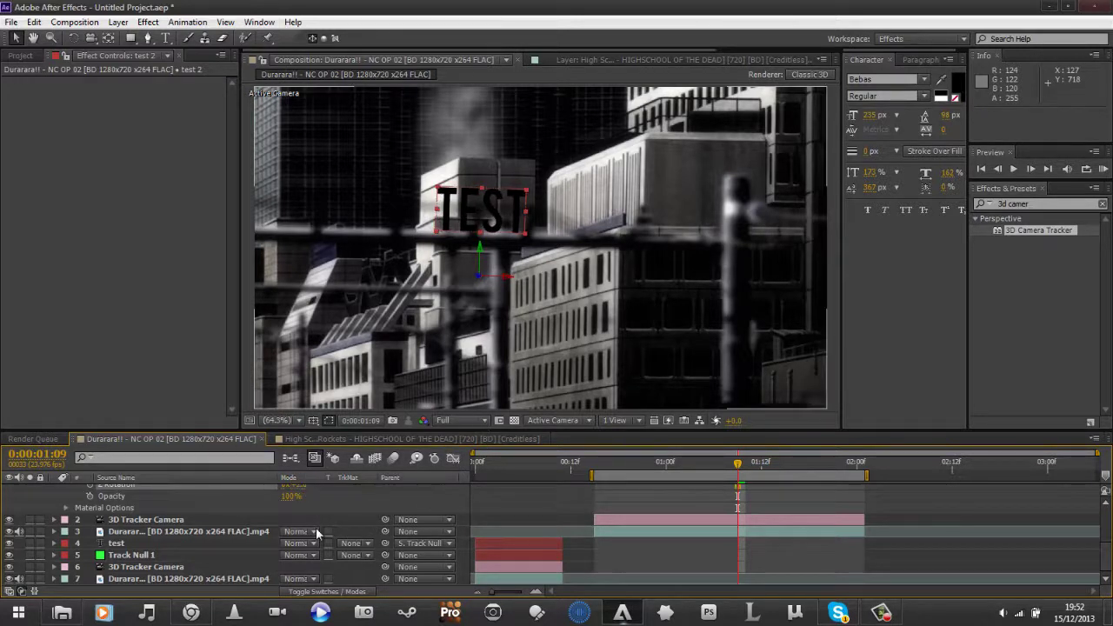
scroll(316, 527, "up", 3)
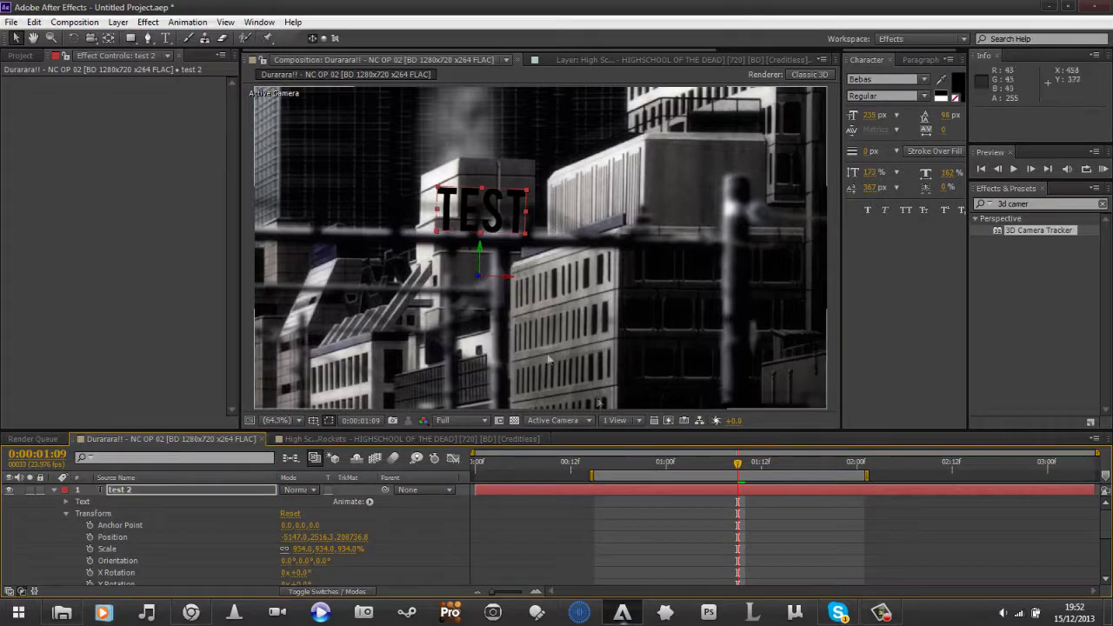
- Scrub back to 0:00:00:22 to check how the TEST text follows the building
left_click_drag(738, 467, 701, 456)
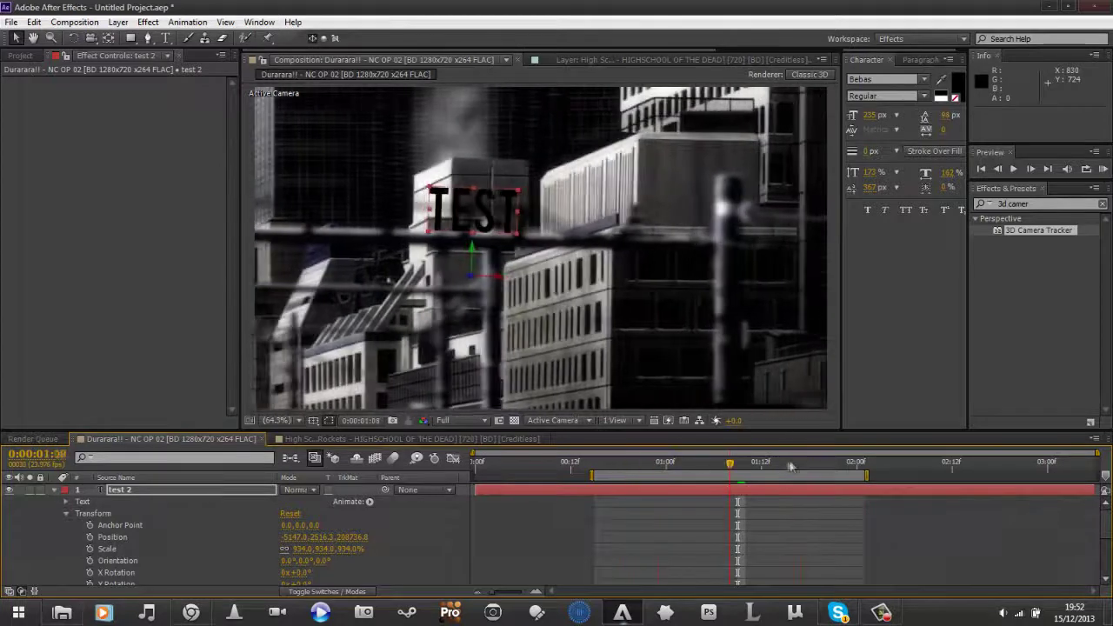
left_click_drag(699, 464, 650, 468)
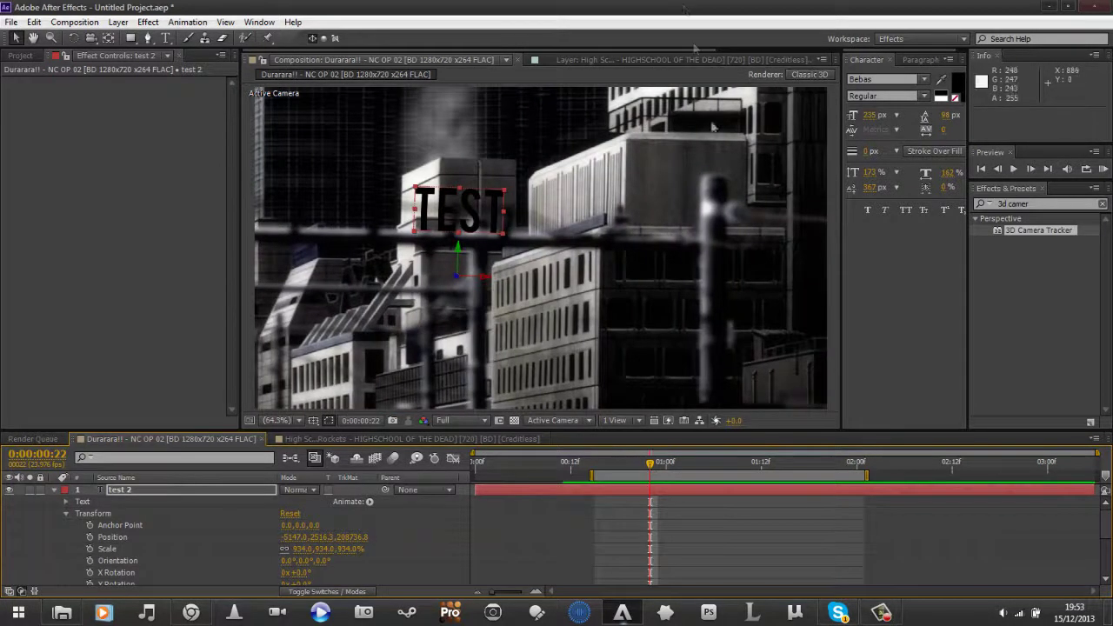
scroll(163, 528, "down", 3)
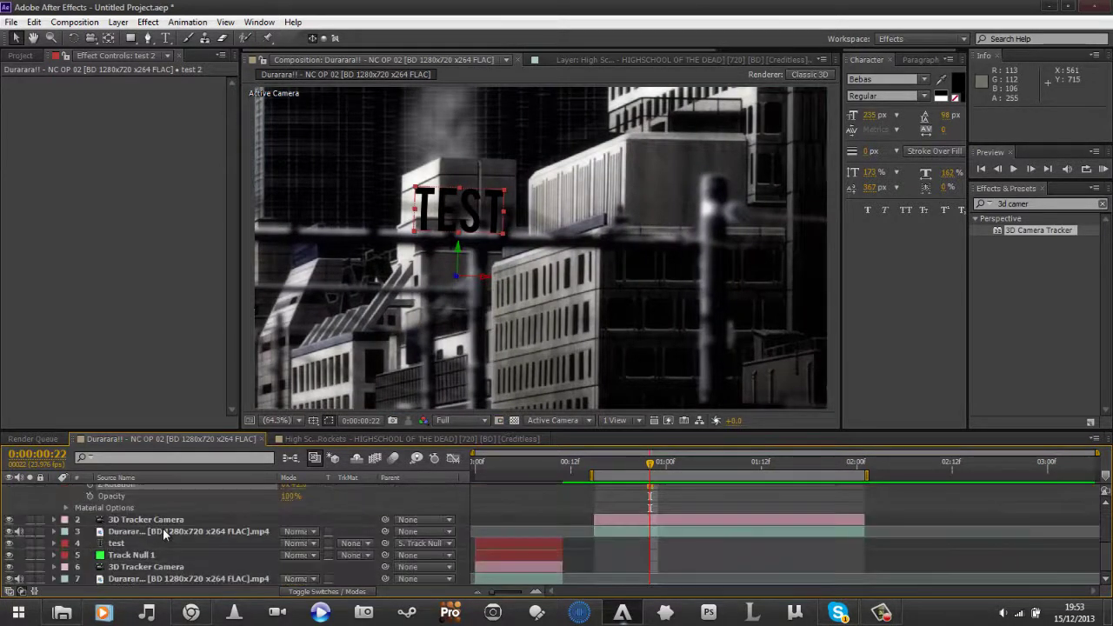
scroll(163, 529, "up", 3)
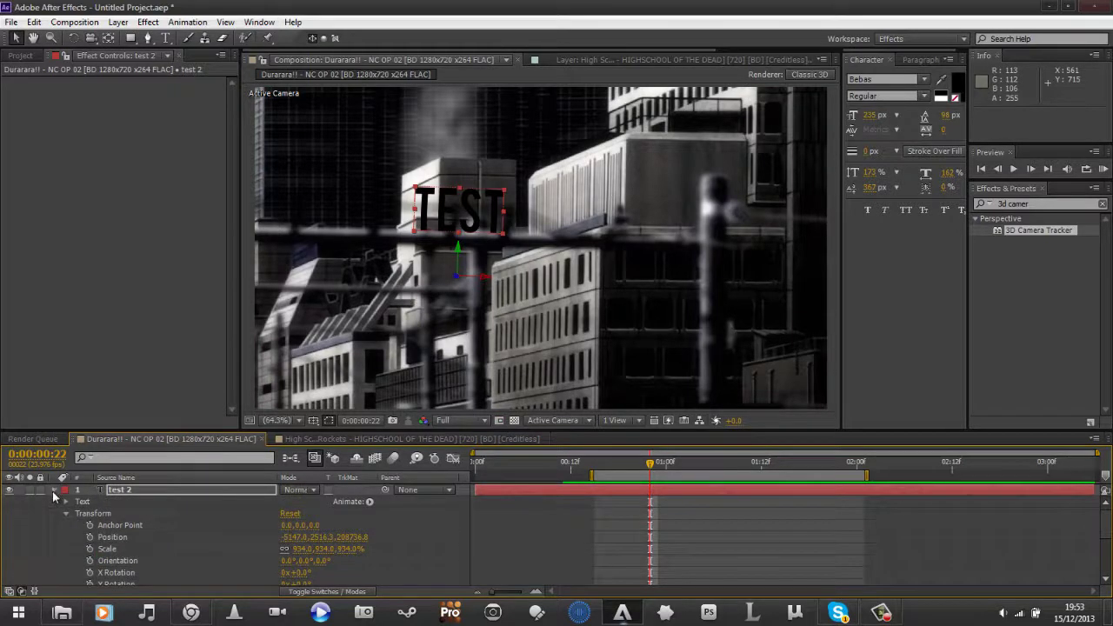
- At 0:00:01:18, create a text layer from the second Durarara clip's camera track point on the fence rail below the large flat-faced building
left_click(53, 489)
left_click(155, 514)
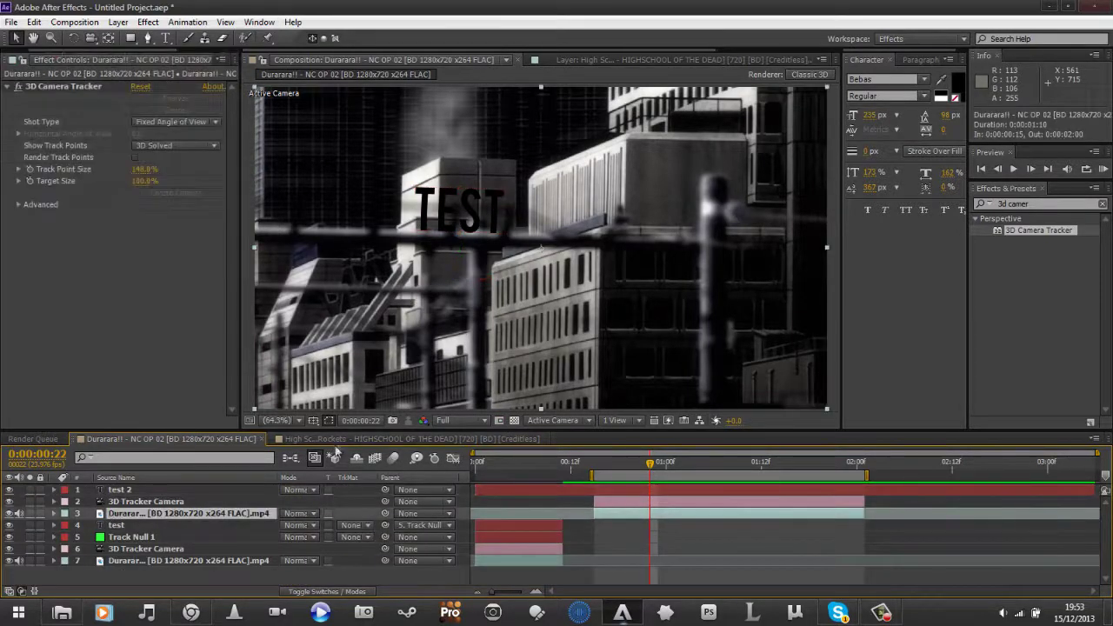
left_click(55, 85)
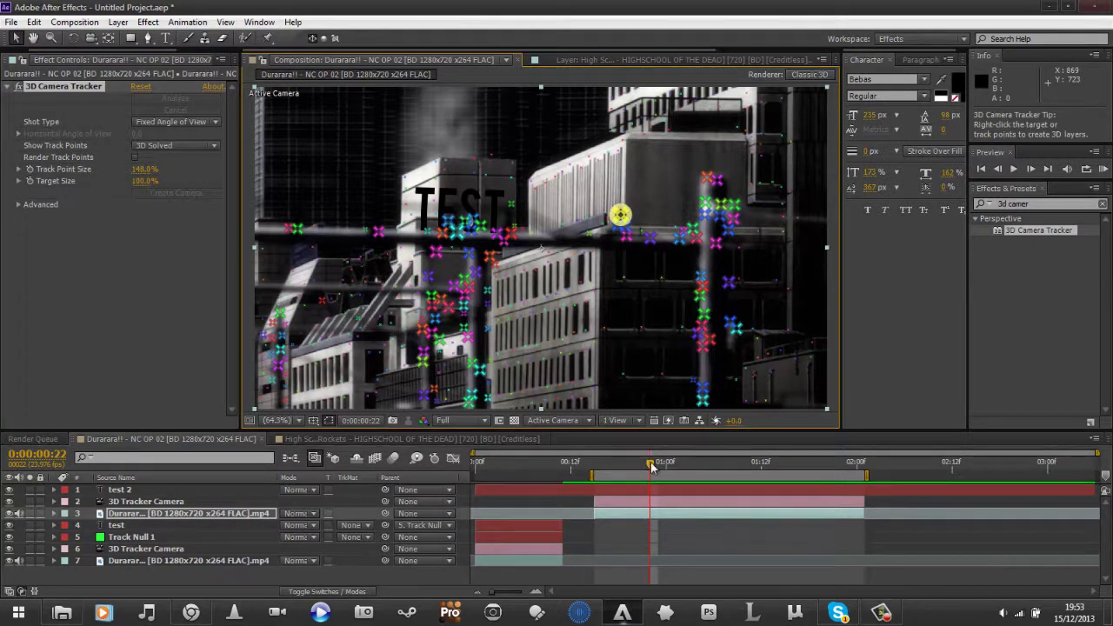
left_click_drag(651, 462, 807, 451)
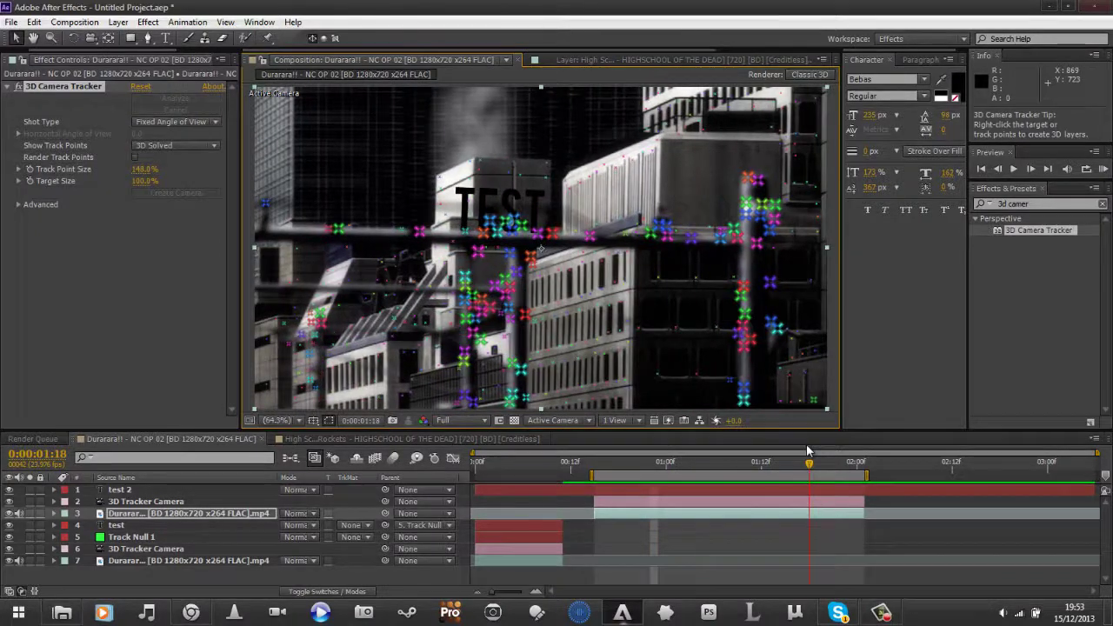
right_click(692, 242)
left_click(715, 249)
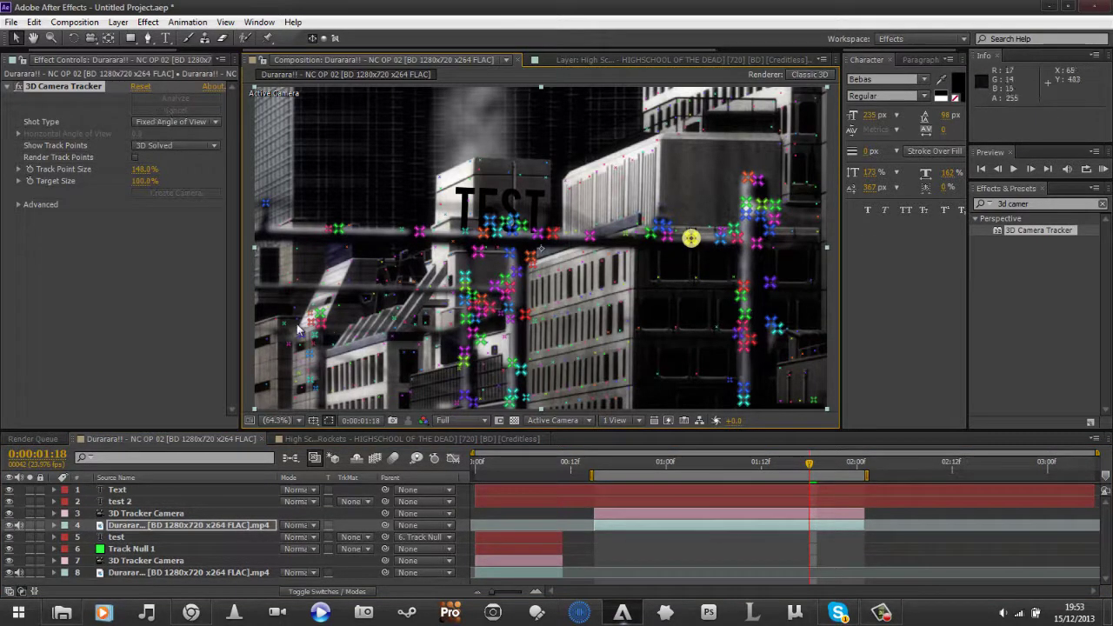
- Replace the content of the new "Text" layer with "kenshiroamv"
left_click(117, 491)
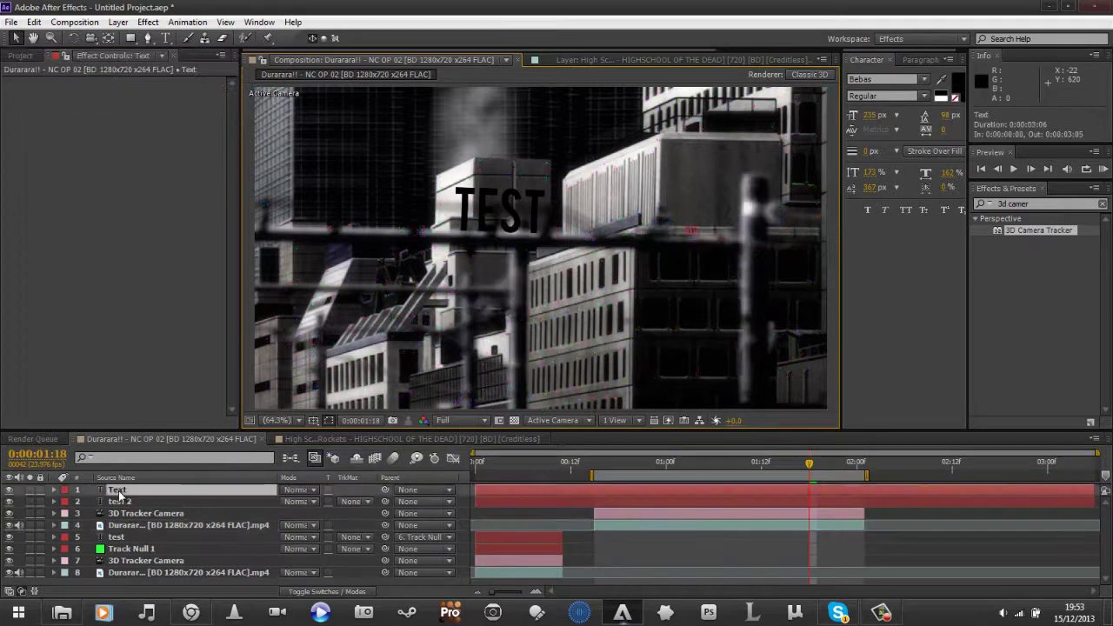
key("ctrl+t")
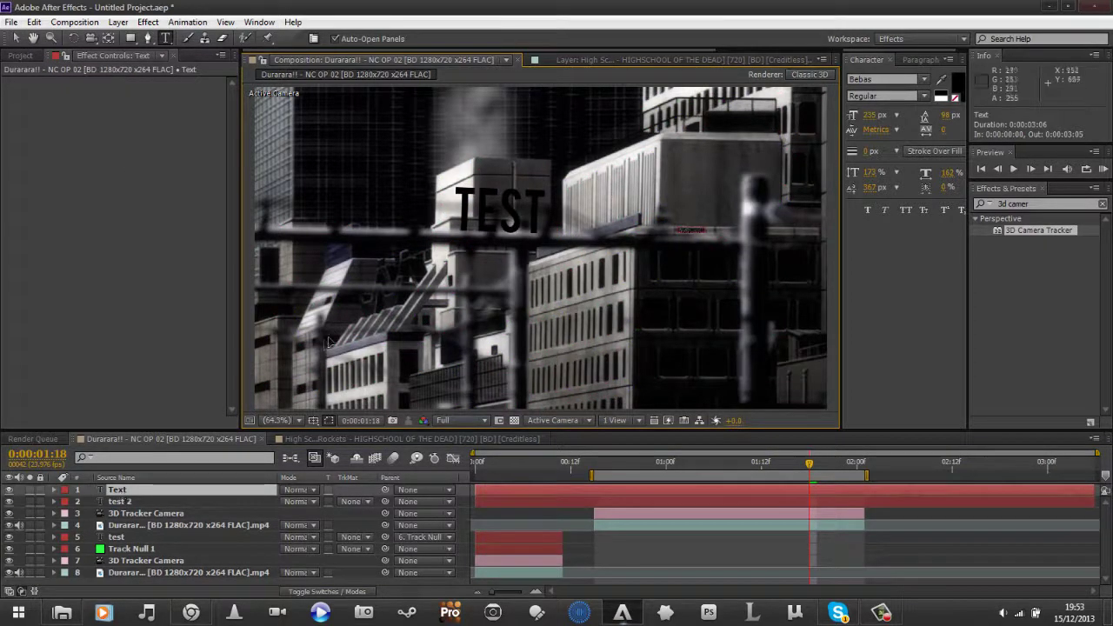
type("kenshiroamv")
key("Return")
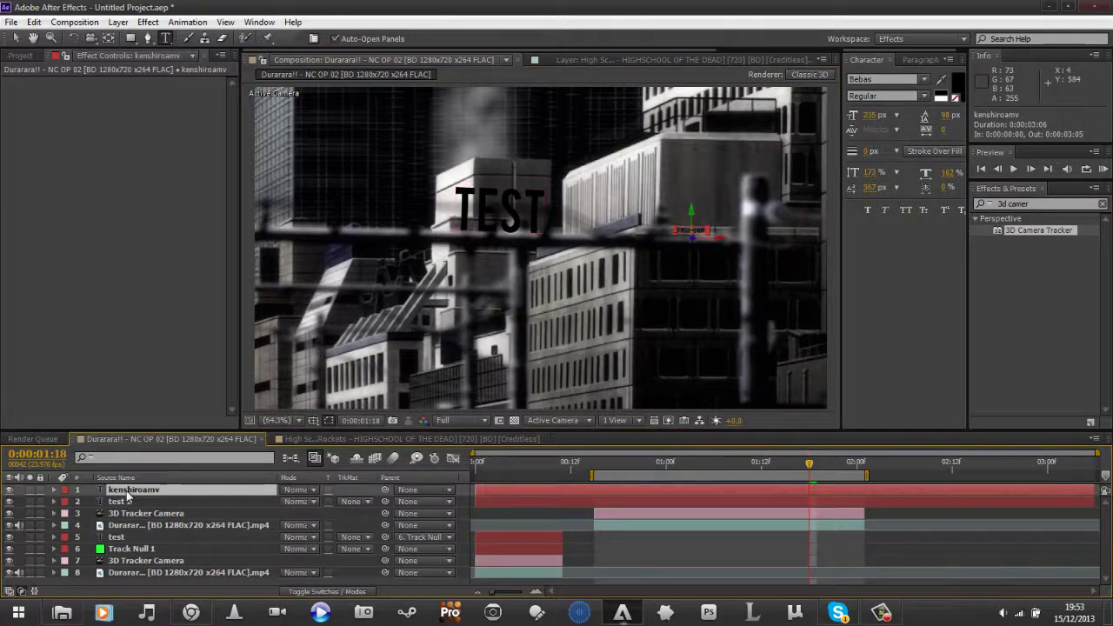
- Scale the "kenshiroamv" layer uniformly to 446% and move it up and across onto the large building's upper face
key("s")
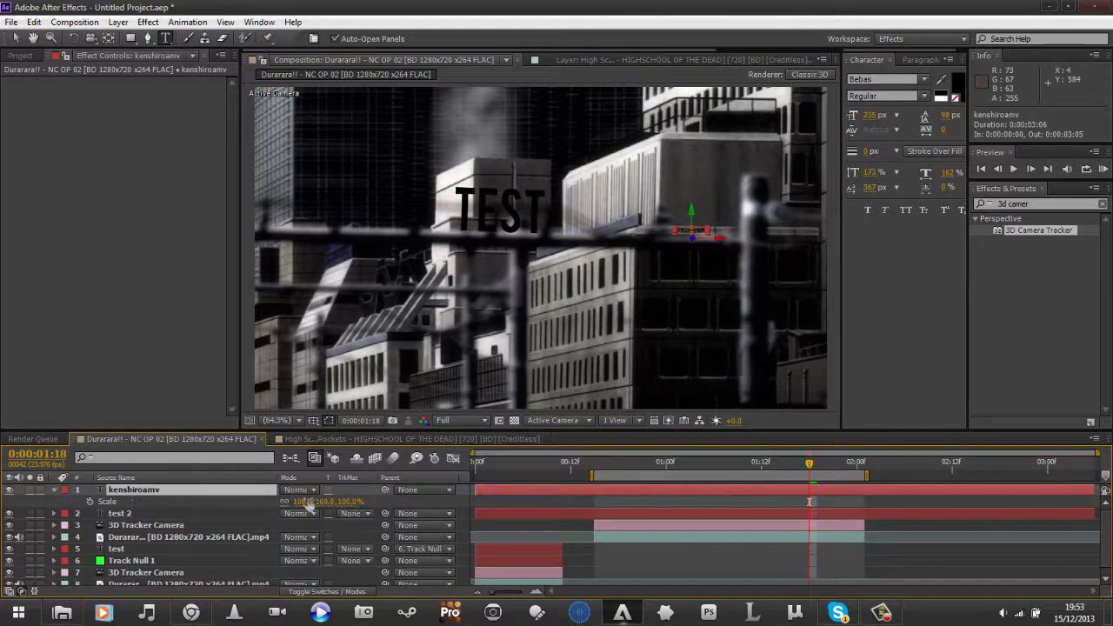
left_click_drag(308, 505, 521, 473)
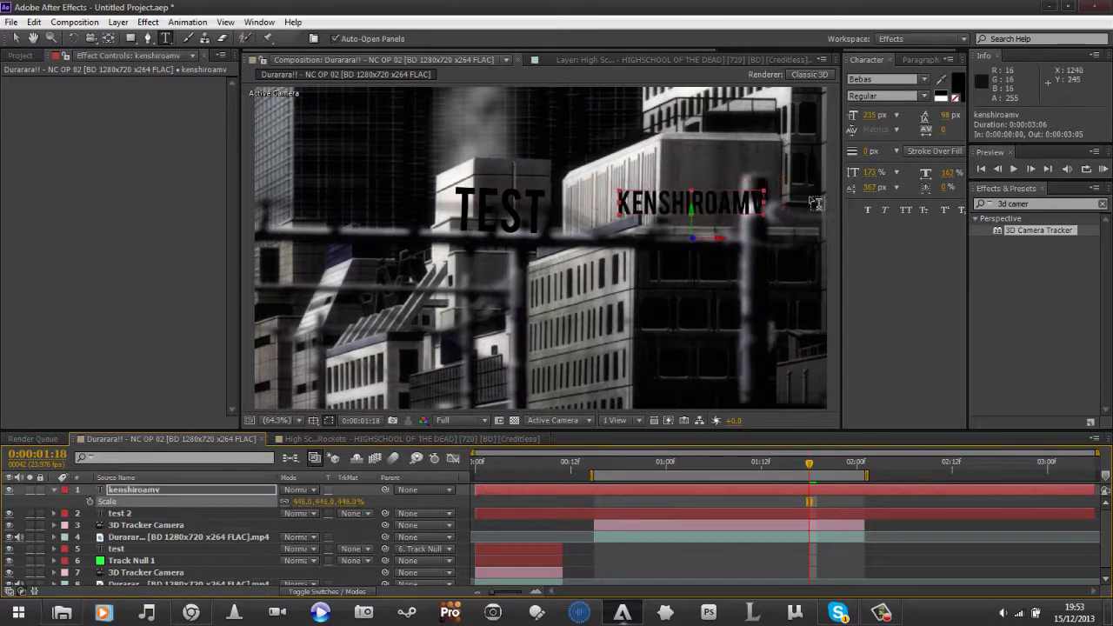
key("v")
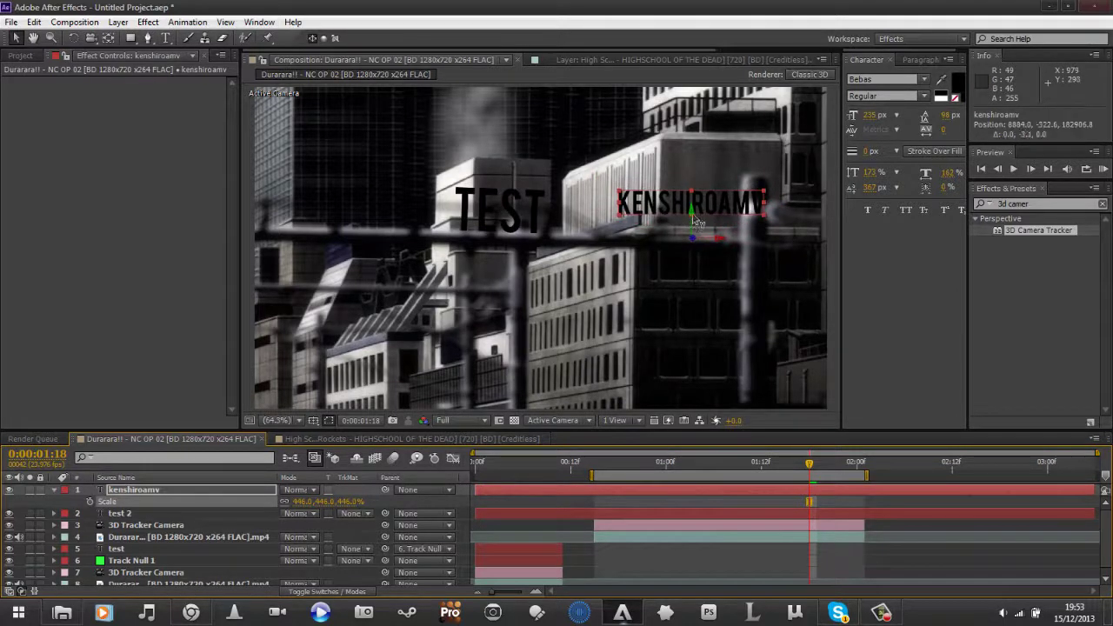
left_click_drag(696, 222, 787, 1)
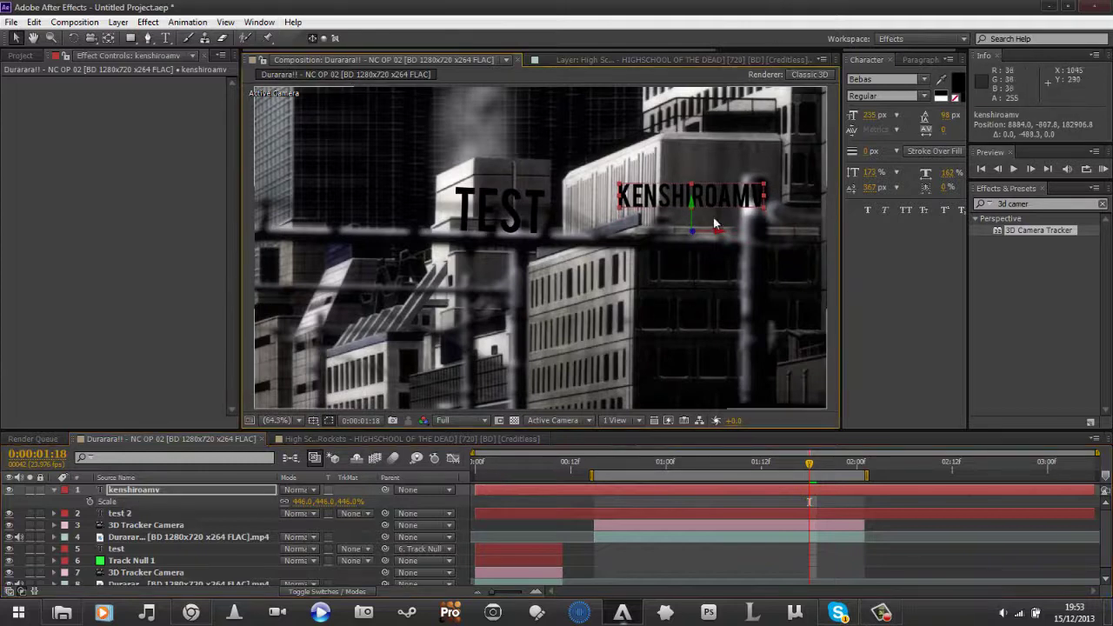
left_click_drag(692, 213, 719, 171)
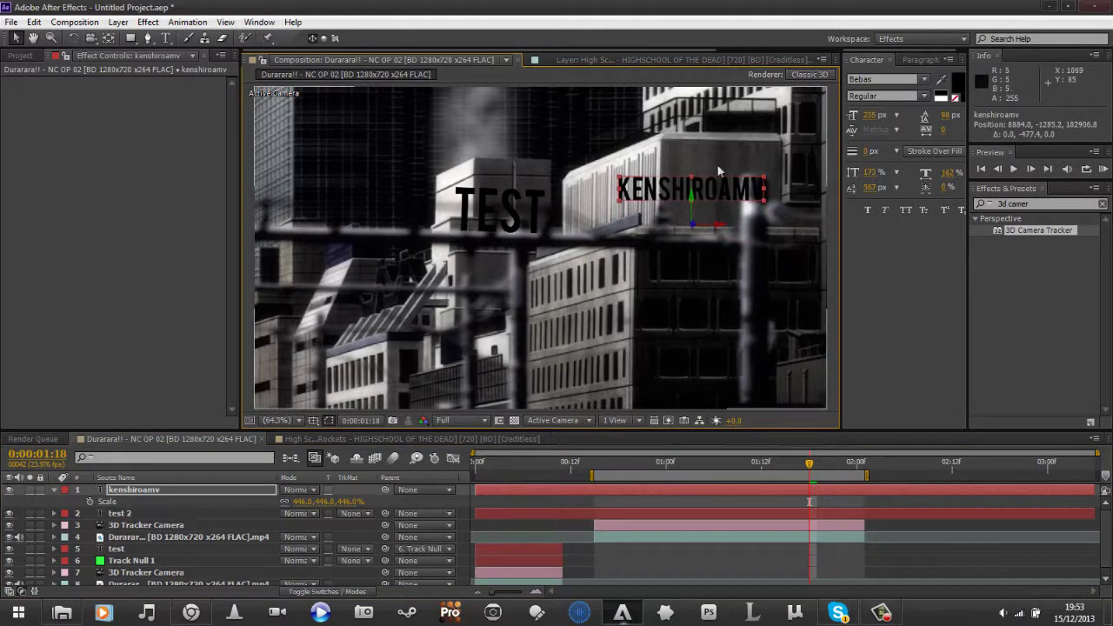
left_click_drag(691, 206, 736, 198)
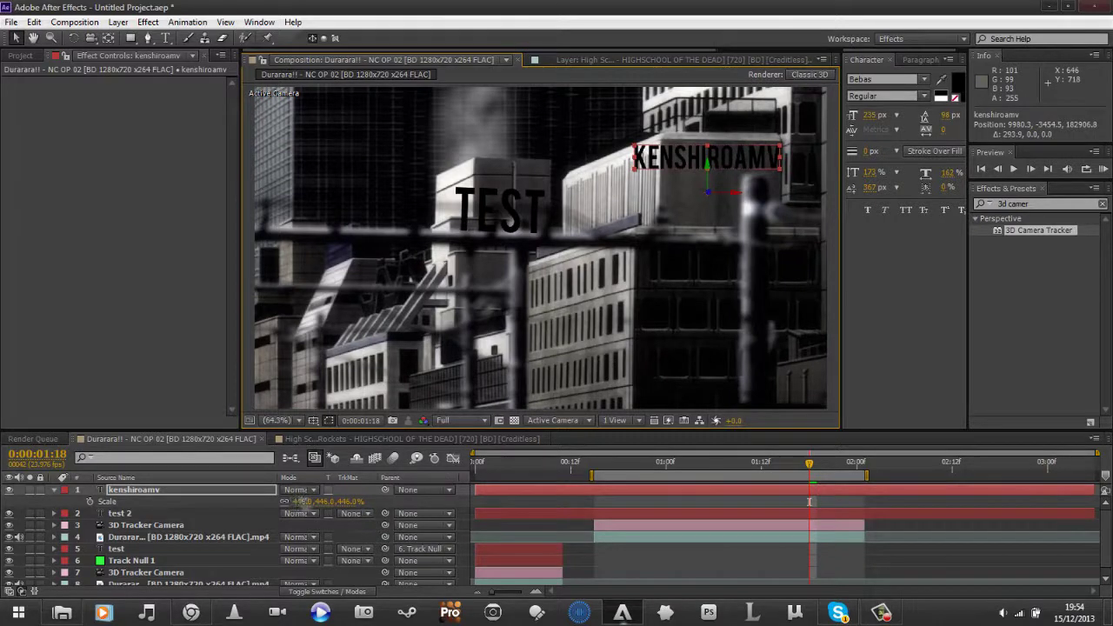
- Reduce the "kenshiroamv" scale to 367% and reposition it to about X 10988, Y -3783, below the building's roof edge
left_click_drag(297, 502, 275, 501)
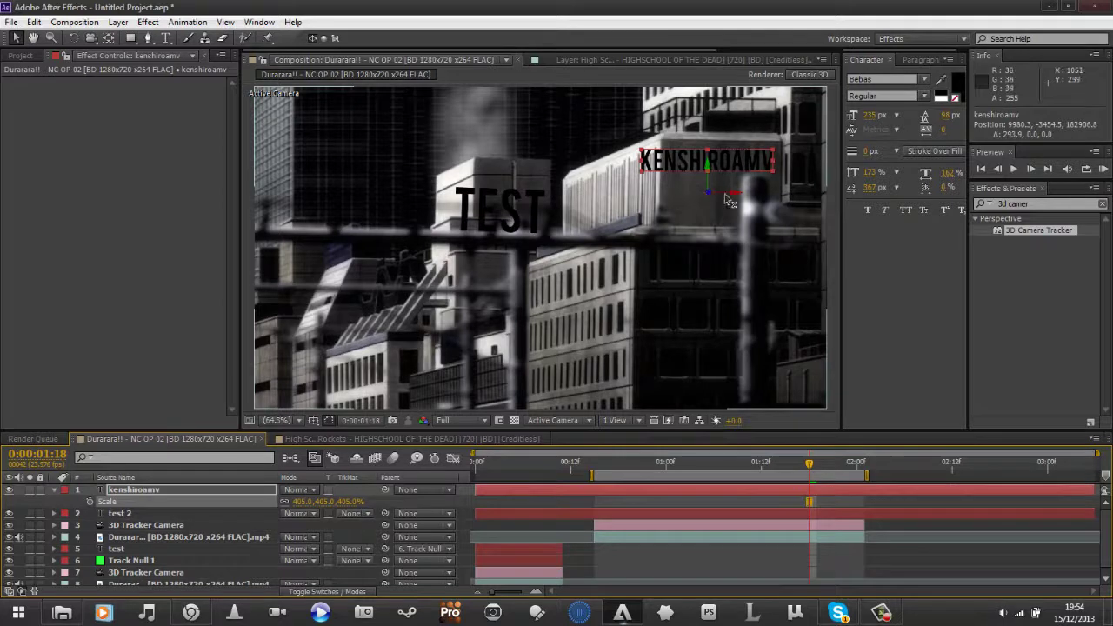
left_click_drag(730, 200, 709, 230)
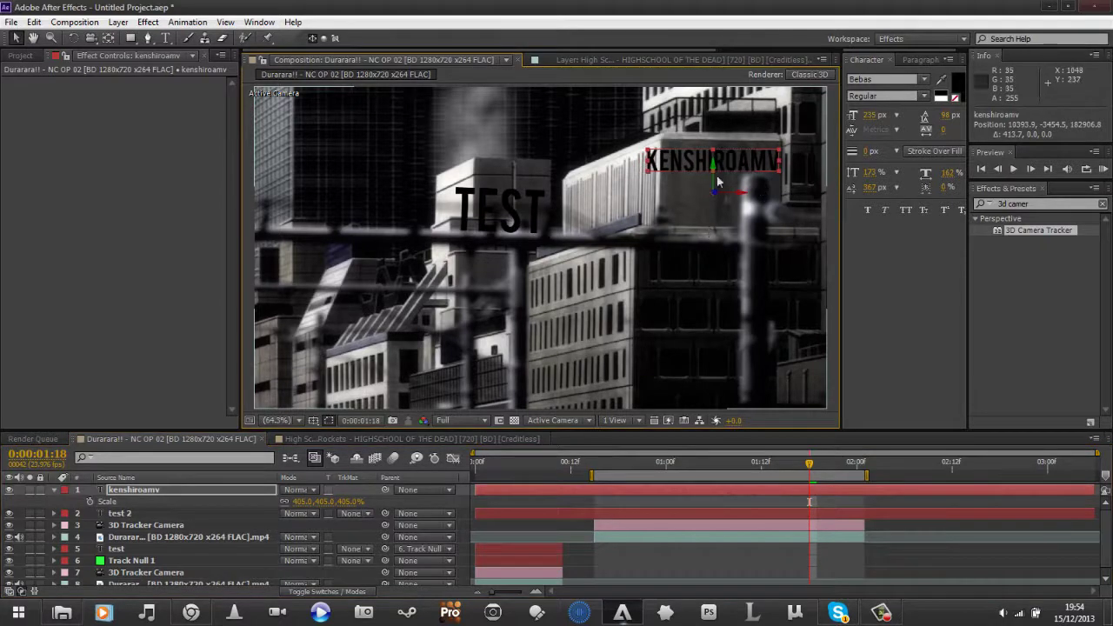
left_click_drag(715, 148, 740, 104)
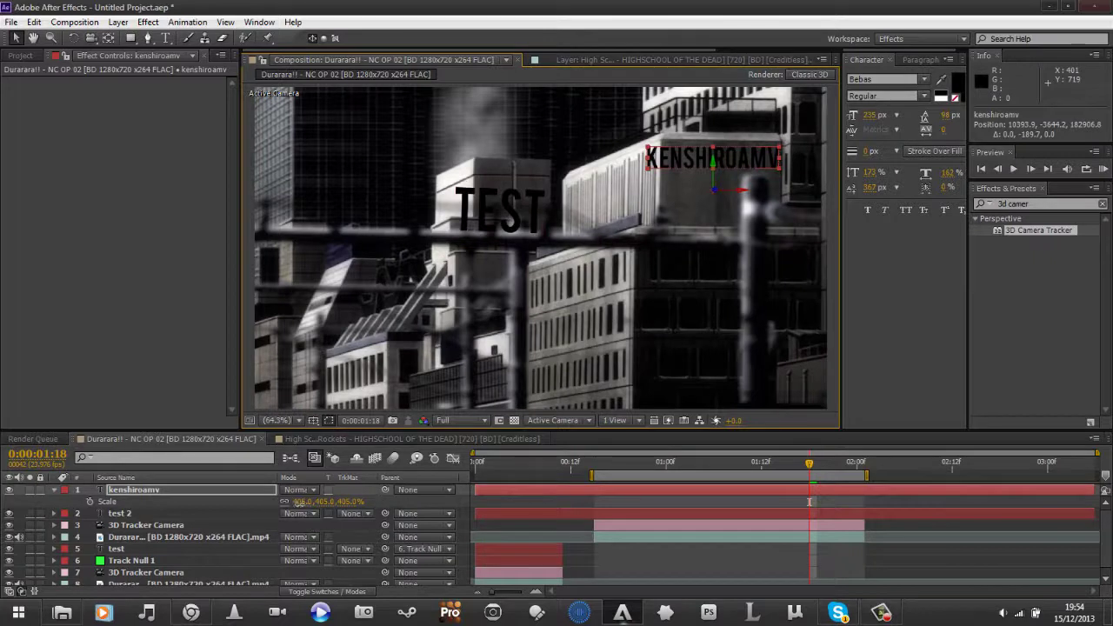
mouse_move(300, 504)
left_mouse_down()
mouse_move(311, 504)
mouse_move(277, 505)
left_mouse_up()
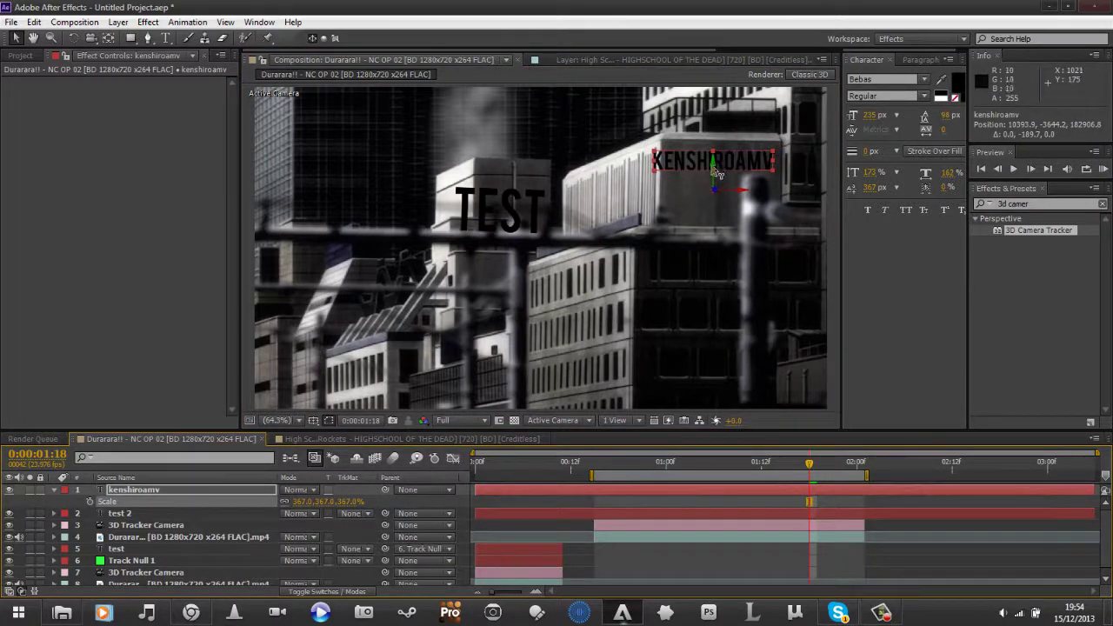
left_click_drag(714, 168, 720, 107)
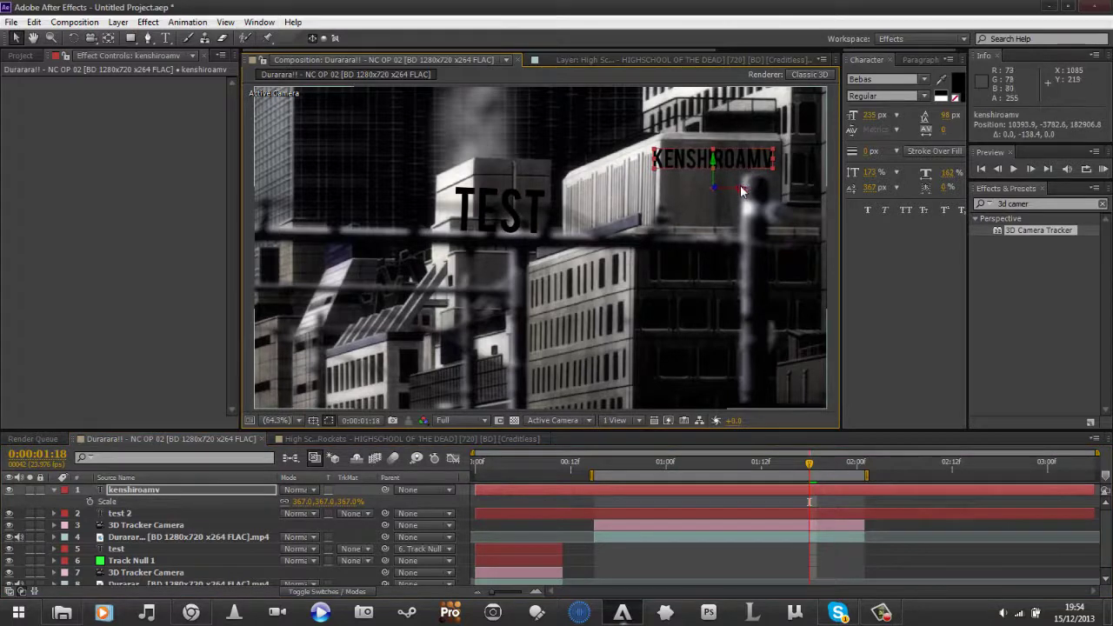
left_click_drag(740, 189, 751, 189)
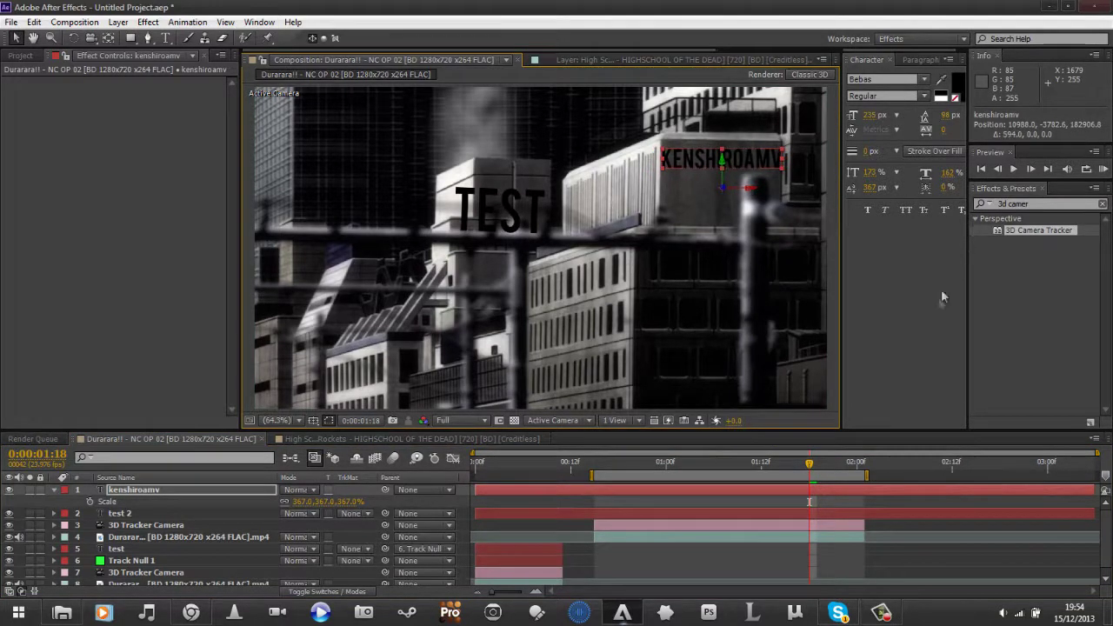
- Deselect the text and scrub between 0:00:01:03 and 0:00:01:17 to check how both titles follow the buildings
left_click(834, 400)
left_click_drag(809, 465, 689, 477)
left_click(689, 478)
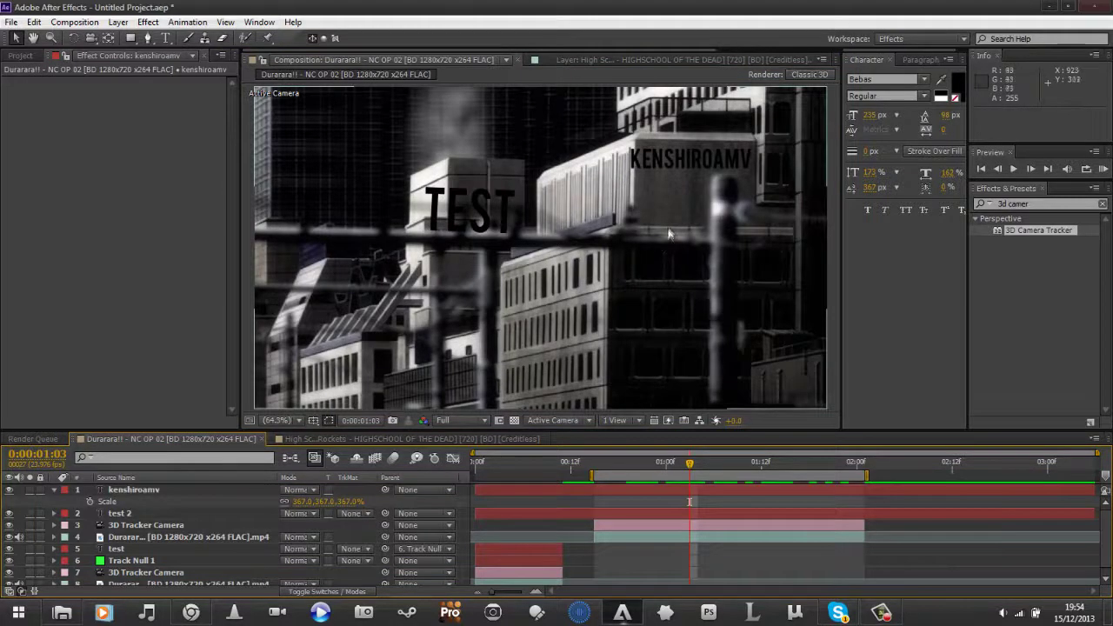
left_click_drag(691, 466, 797, 484)
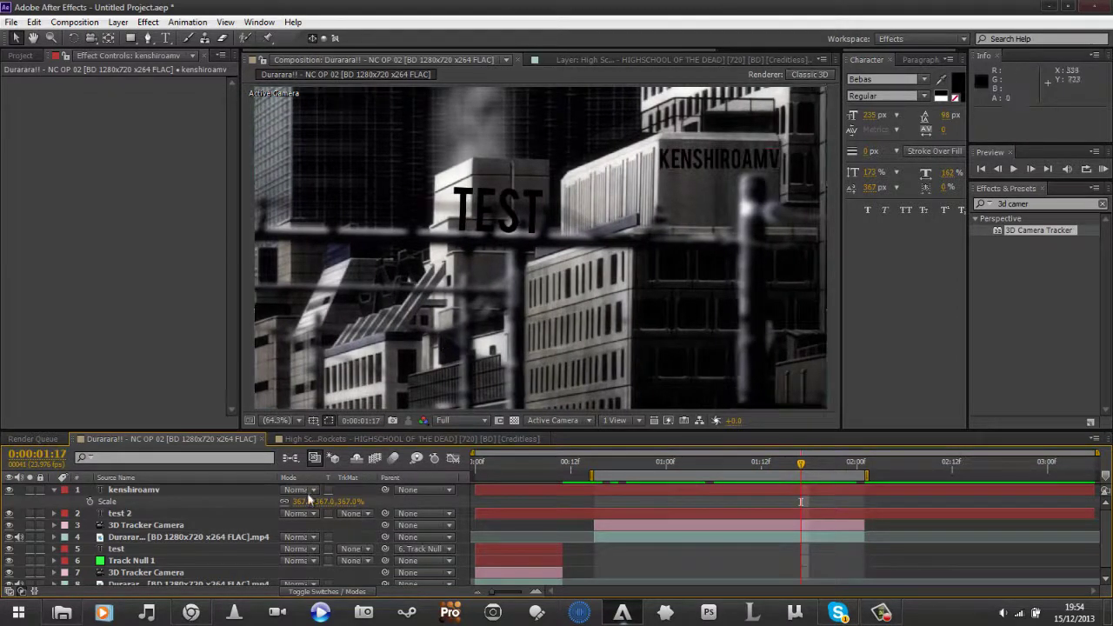
- Set the "kenshiroamv" layer's blending mode to Overlay and change its text fill colour to white
left_click(240, 492)
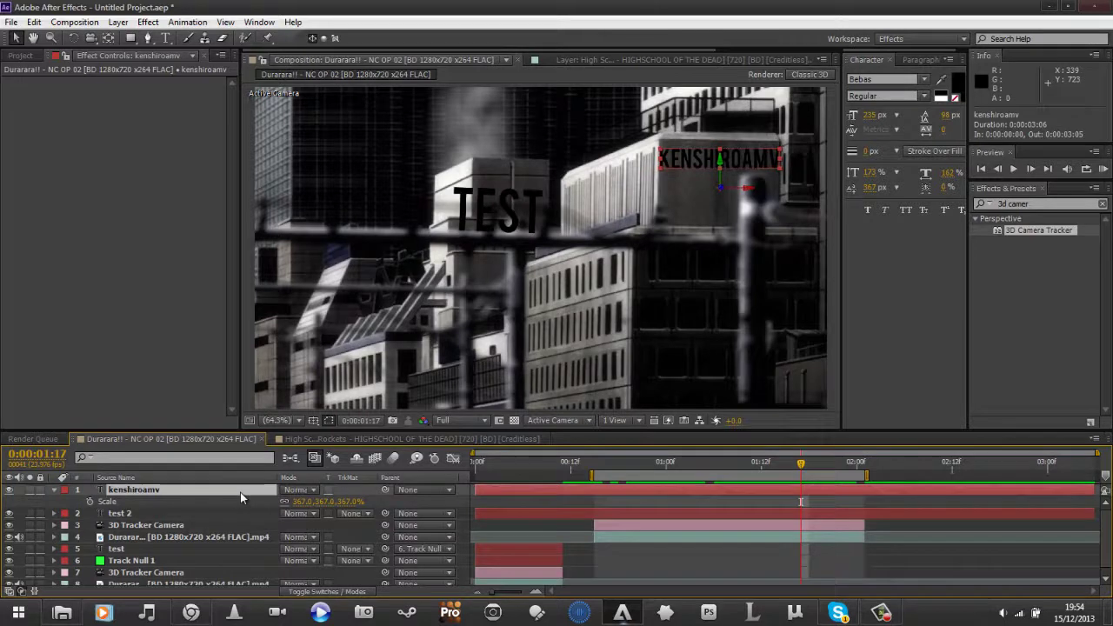
key("F4")
key("F4")
key("F4")
key("F4")
left_click(293, 490)
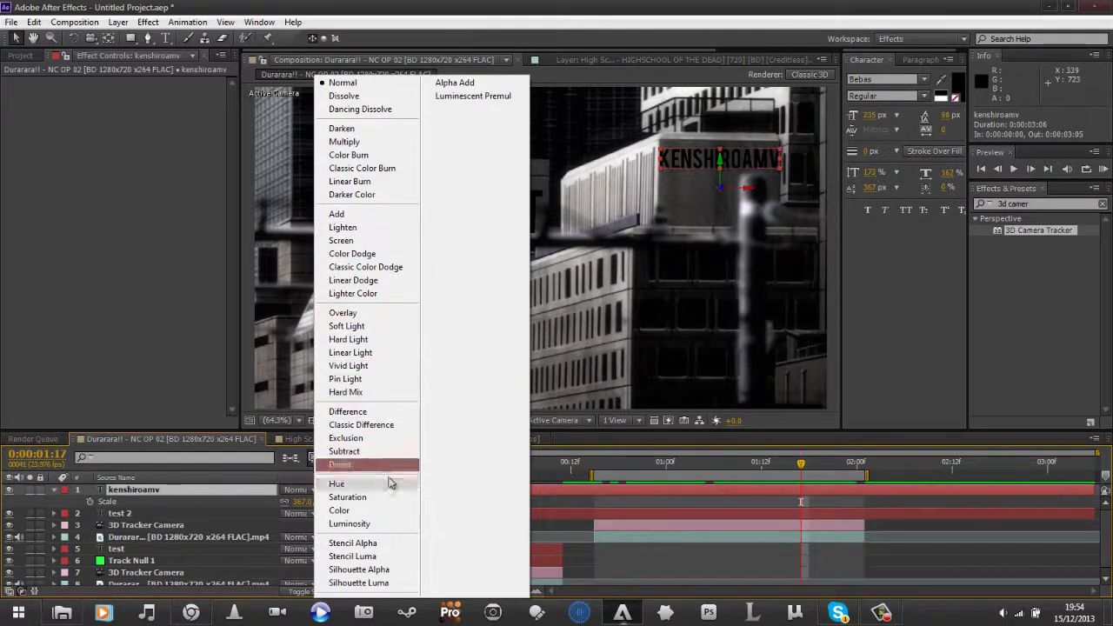
left_click(397, 314)
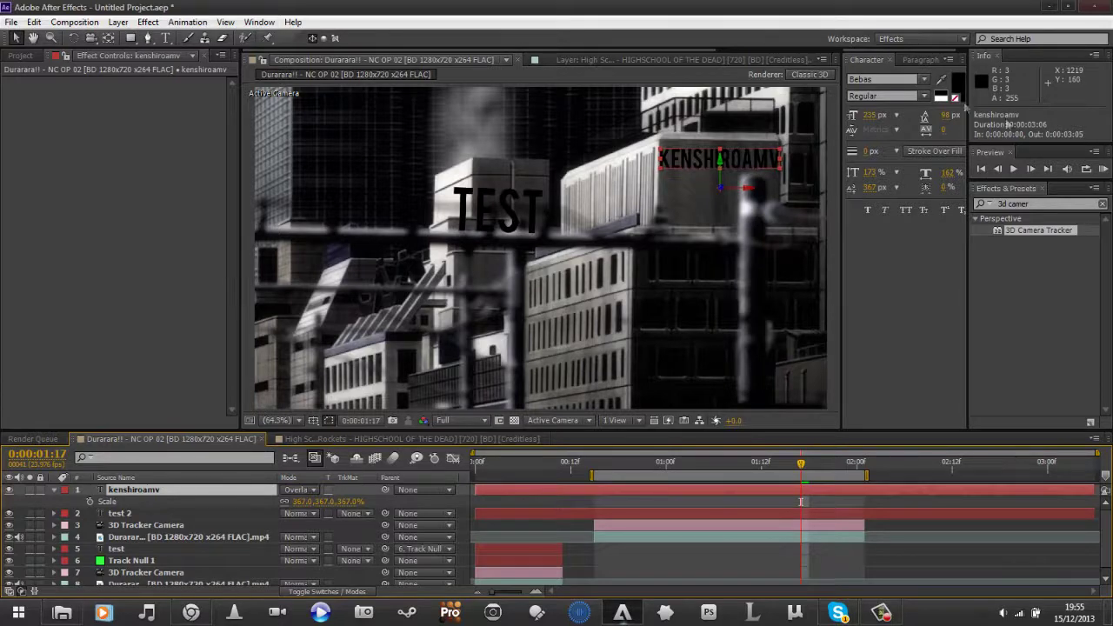
left_click(945, 100)
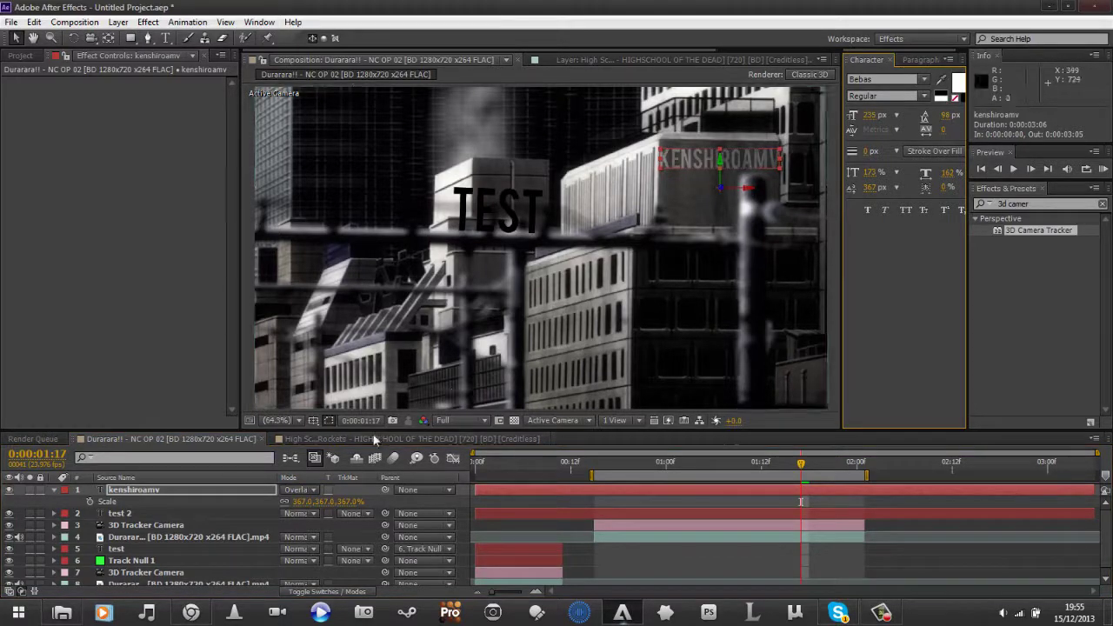
- Change the "kenshiroamv" blending mode to Soft Light, then deselect the layer and return to 0:00:01:18
left_click(295, 490)
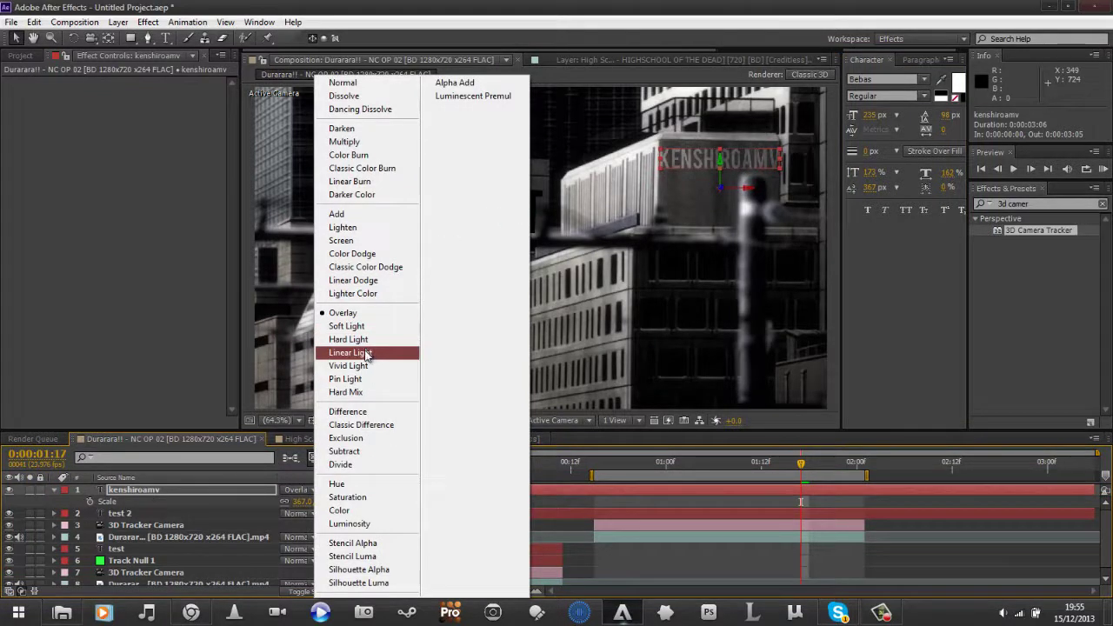
left_click(355, 327)
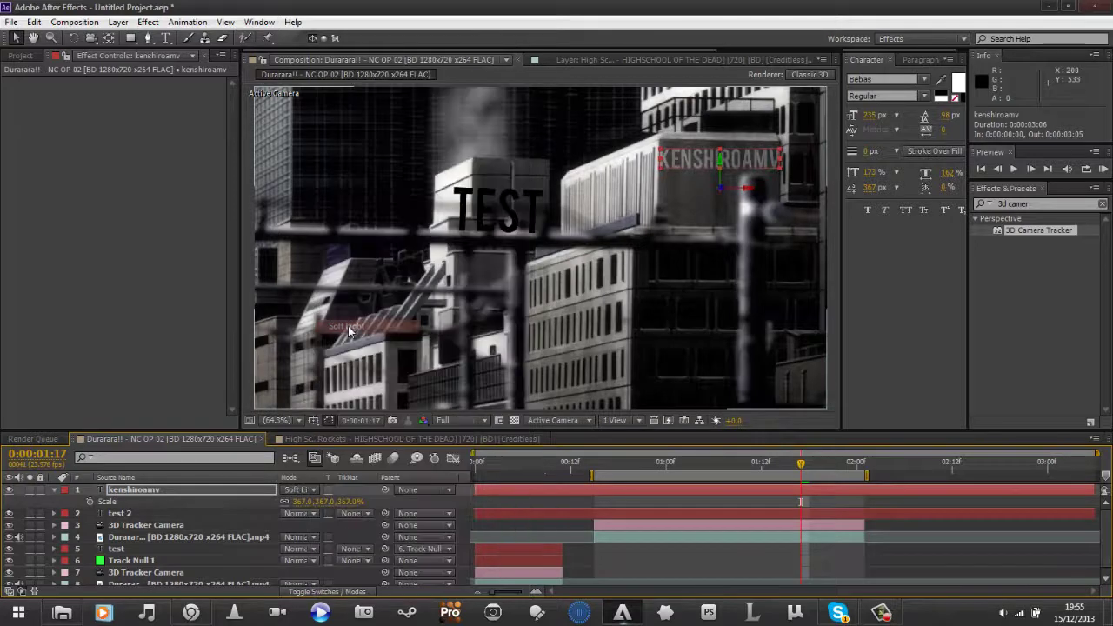
left_click(978, 470)
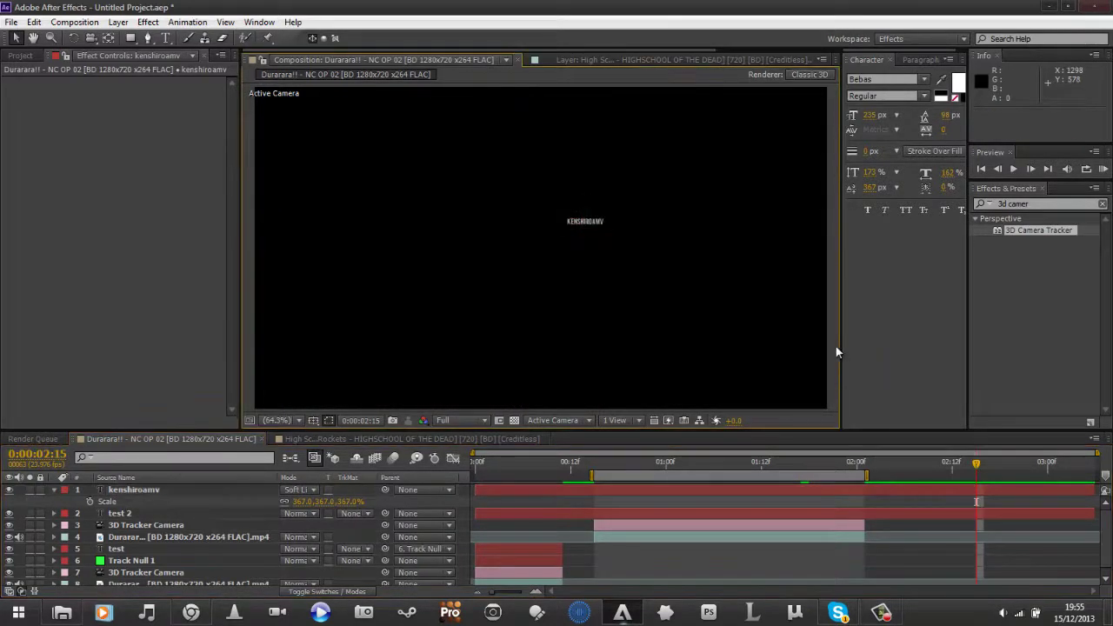
left_click_drag(804, 465, 813, 487)
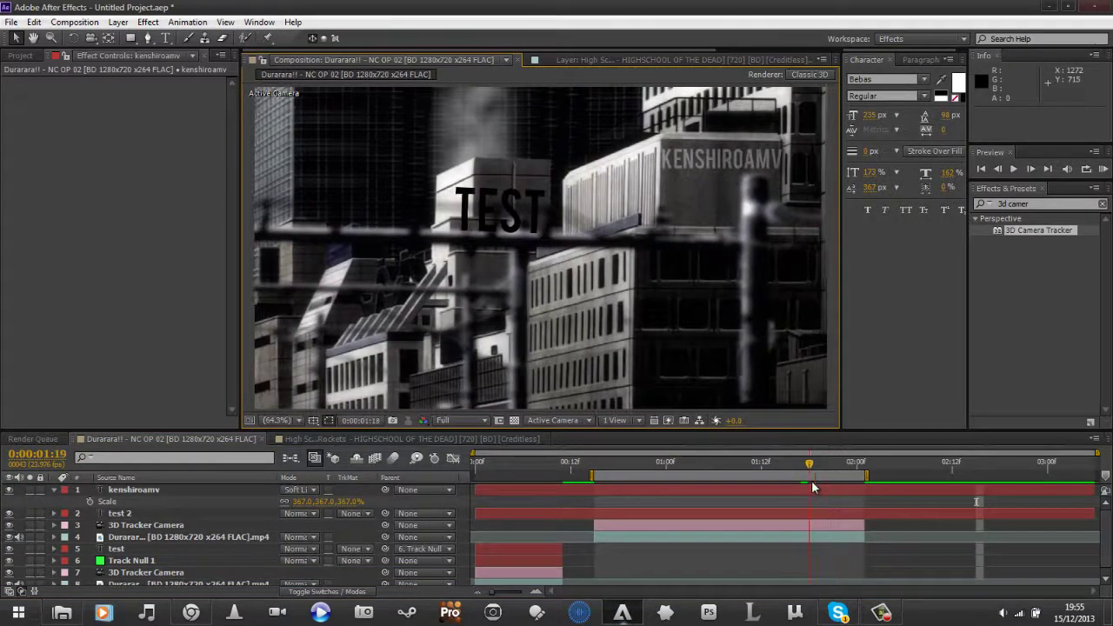
- Inspect the blended "kenshiroamv" title on the building at 100% magnification, then restore the fitted view
scroll(725, 165, "up", 1)
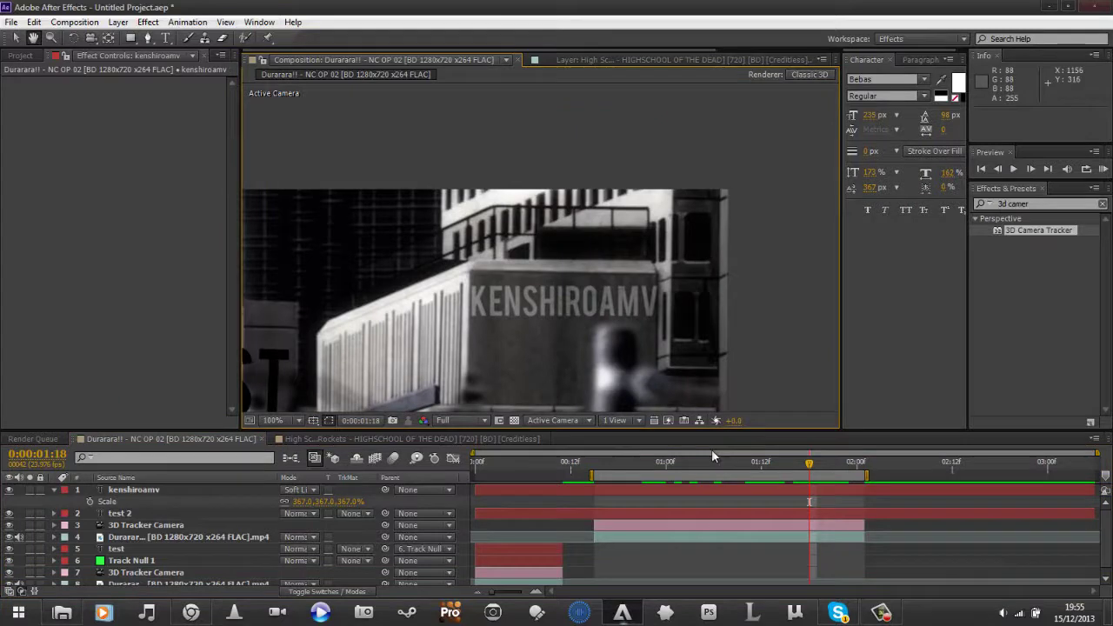
left_click_drag(619, 258, 748, 112)
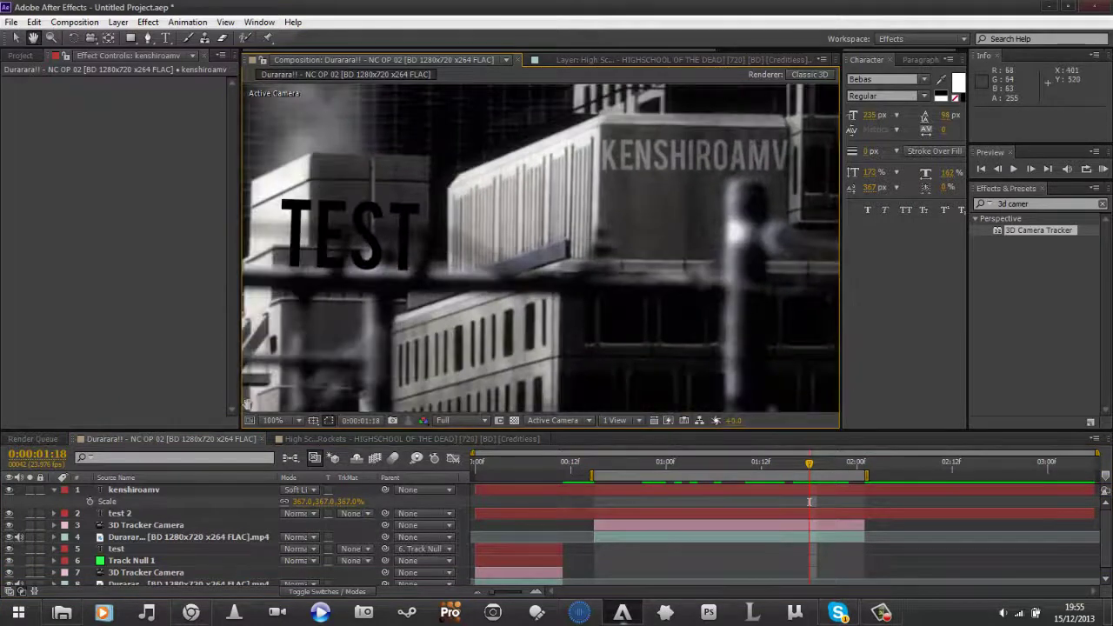
left_click(276, 422)
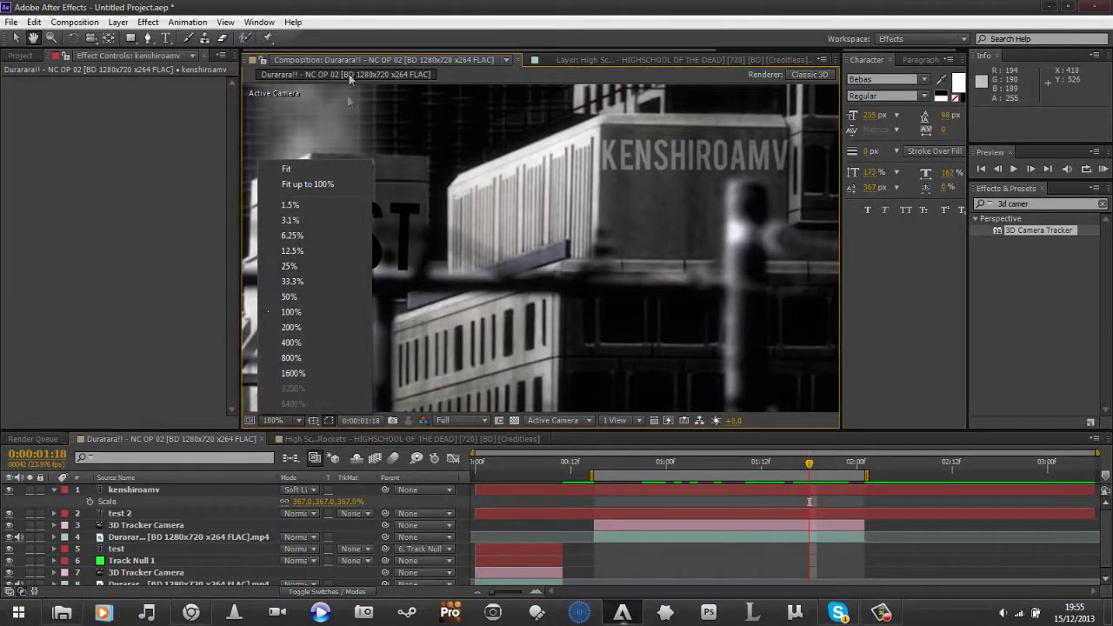
left_click(333, 182)
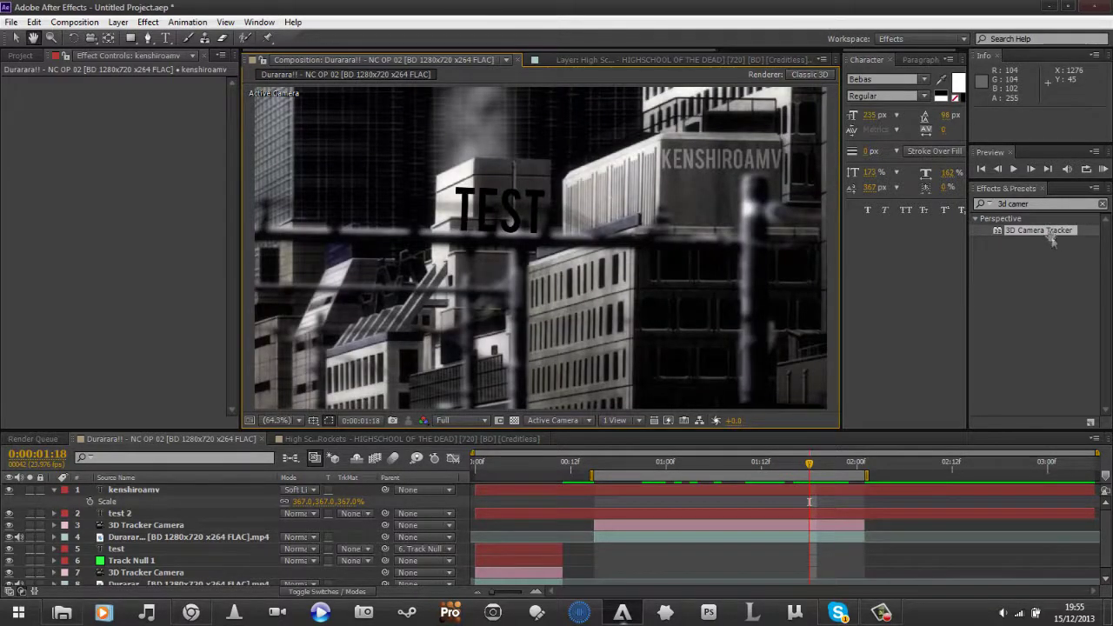
key("v")
- Scrub back and forth between about 0:00:00:22 and 0:00:01:20 to check how both titles track with the buildings
left_click_drag(687, 462, 891, 461)
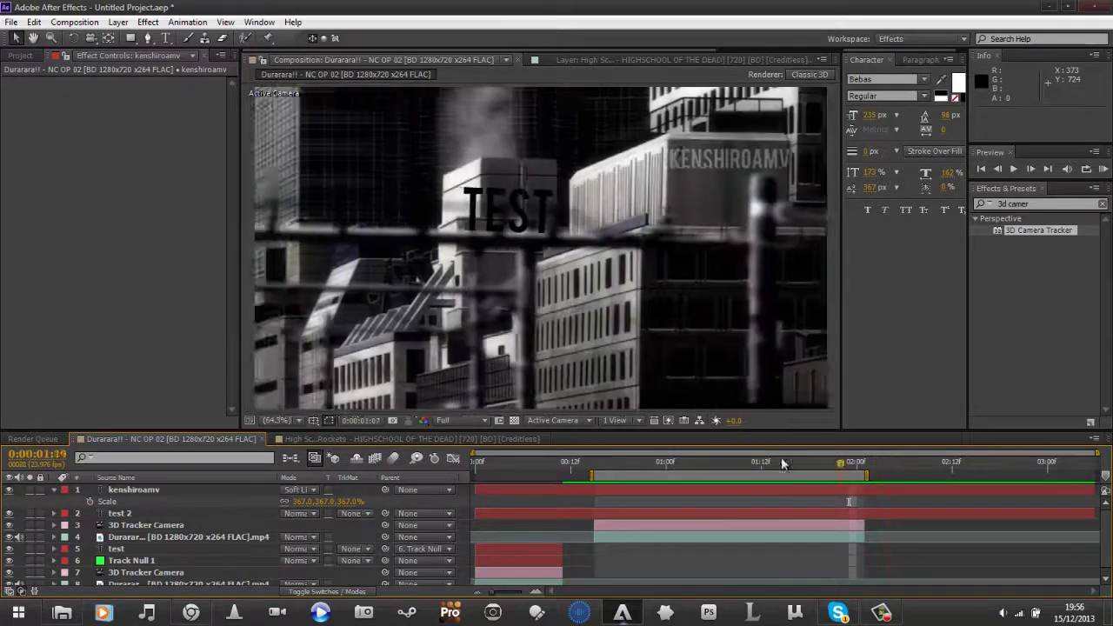
left_click_drag(889, 461, 669, 462)
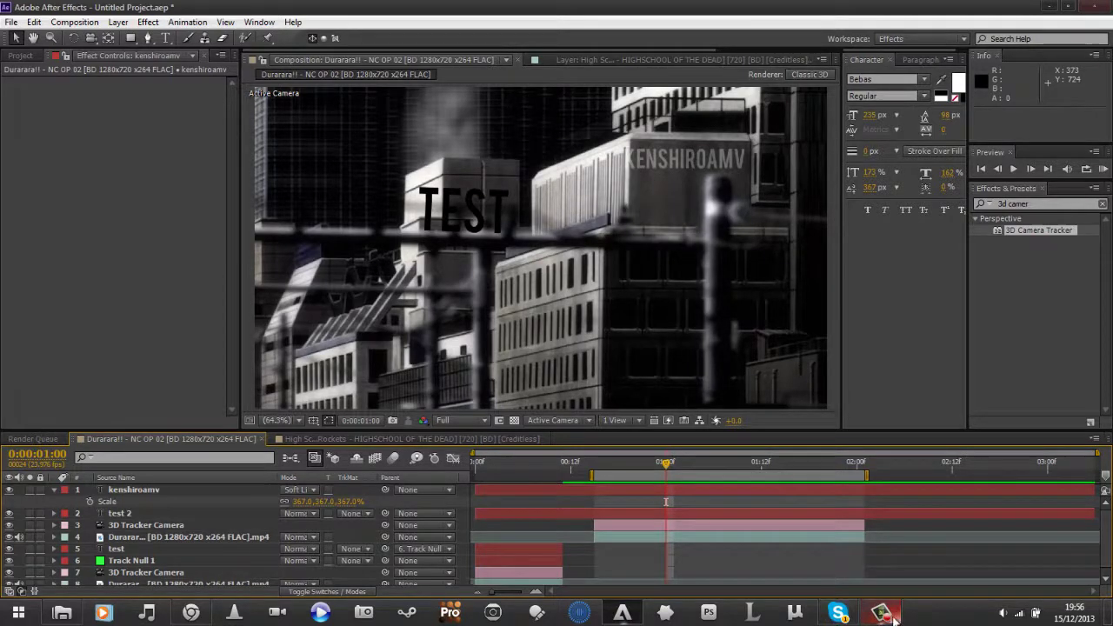
mouse_move(889, 618)
left_click_drag(661, 465, 826, 461)
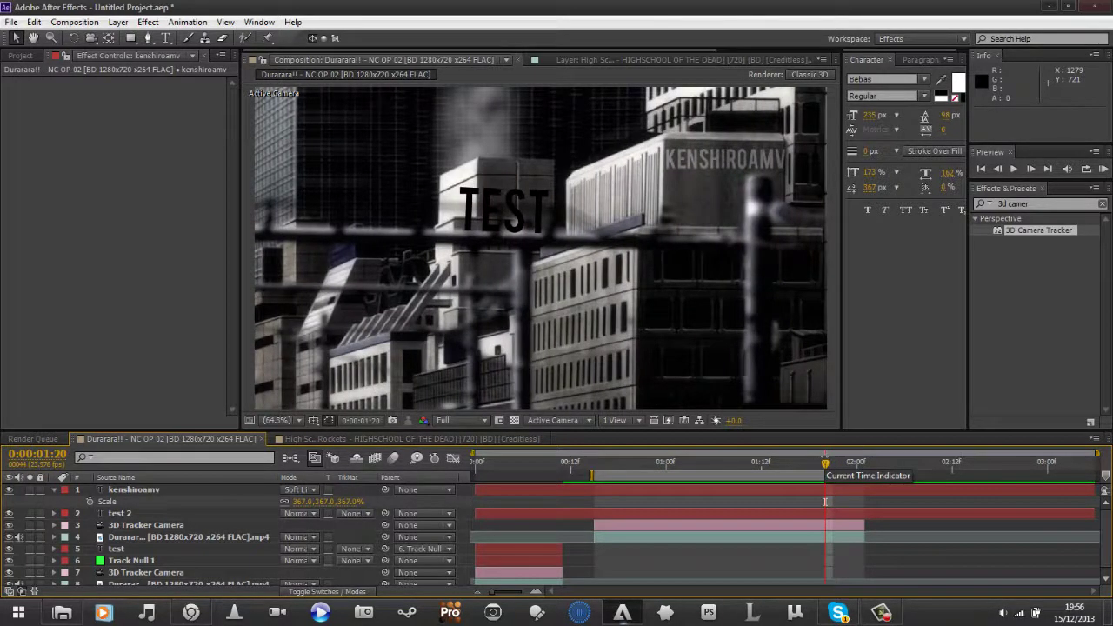
left_click_drag(826, 461, 650, 474)
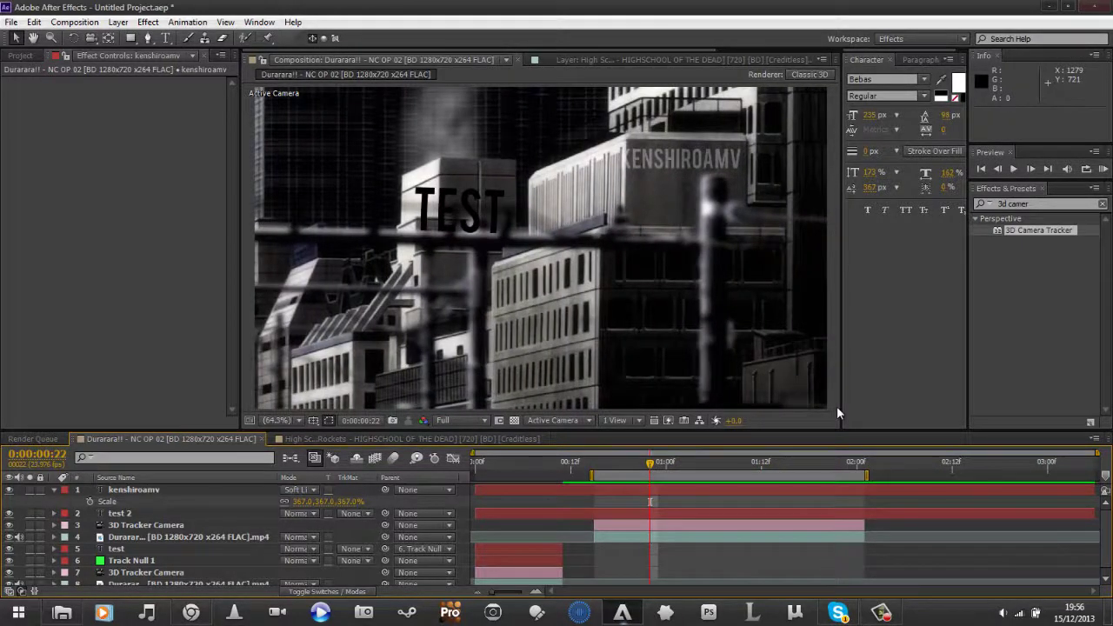
left_click_drag(671, 463, 718, 467)
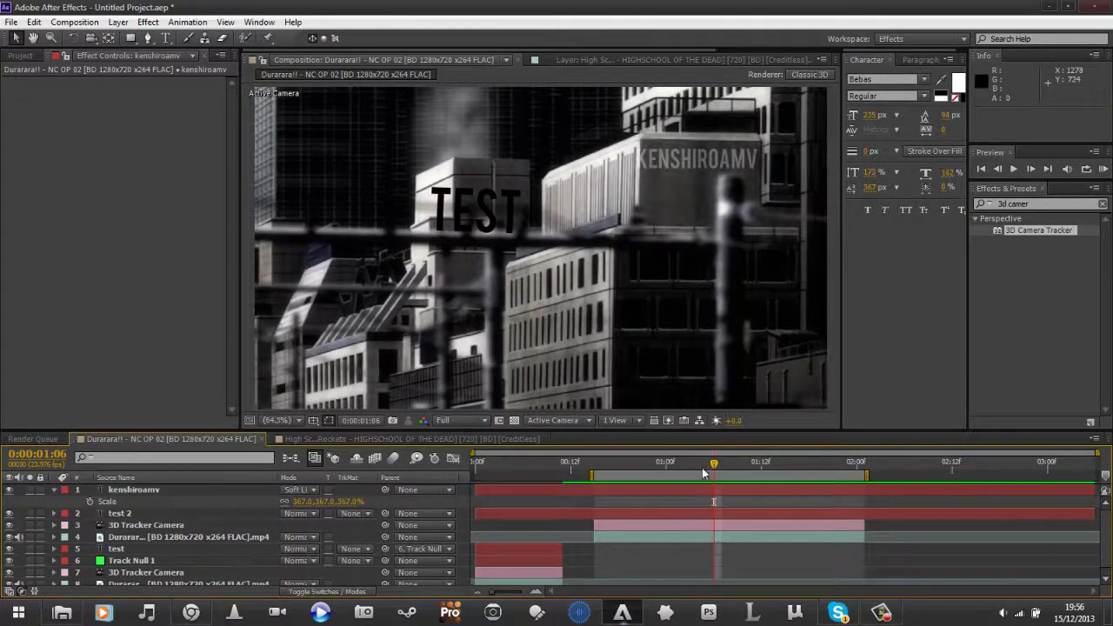
left_click_drag(702, 468, 689, 502)
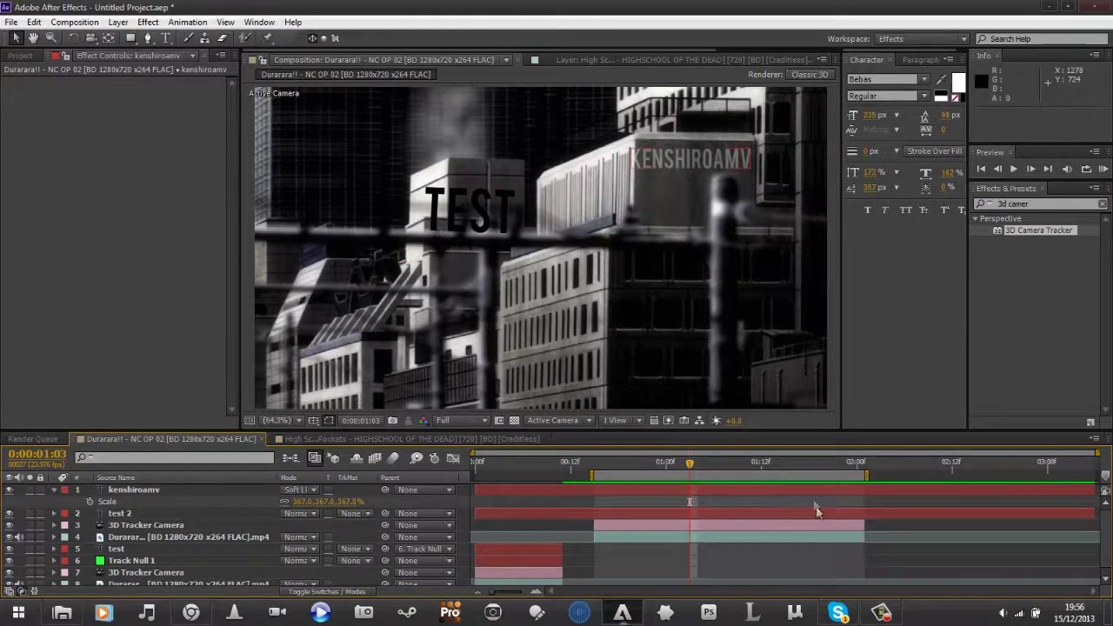
left_click(762, 465)
left_click_drag(765, 468, 811, 472)
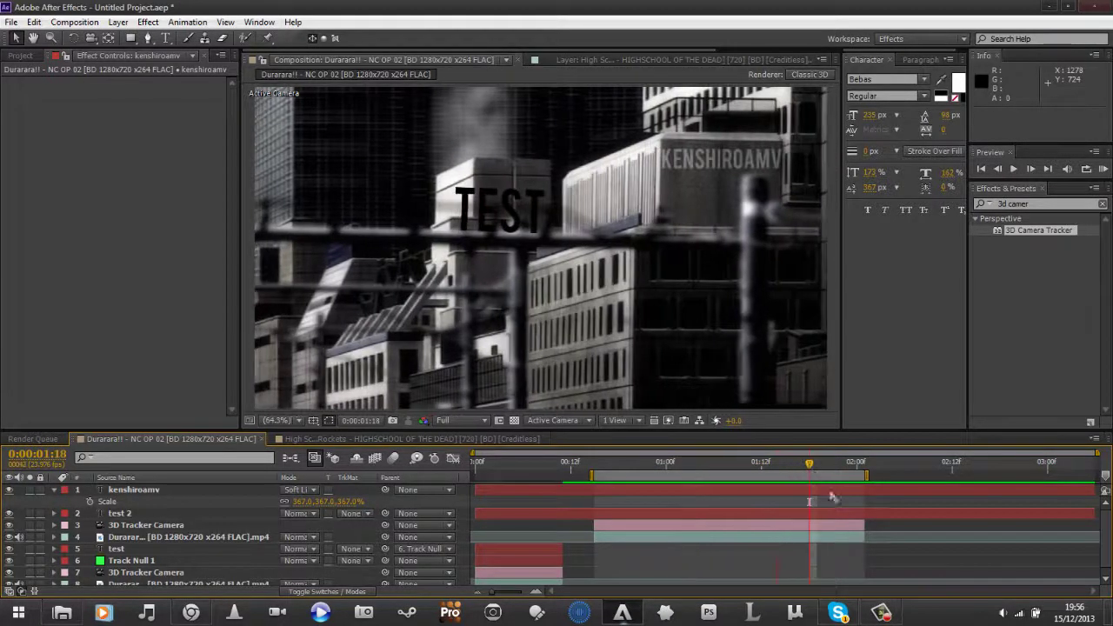